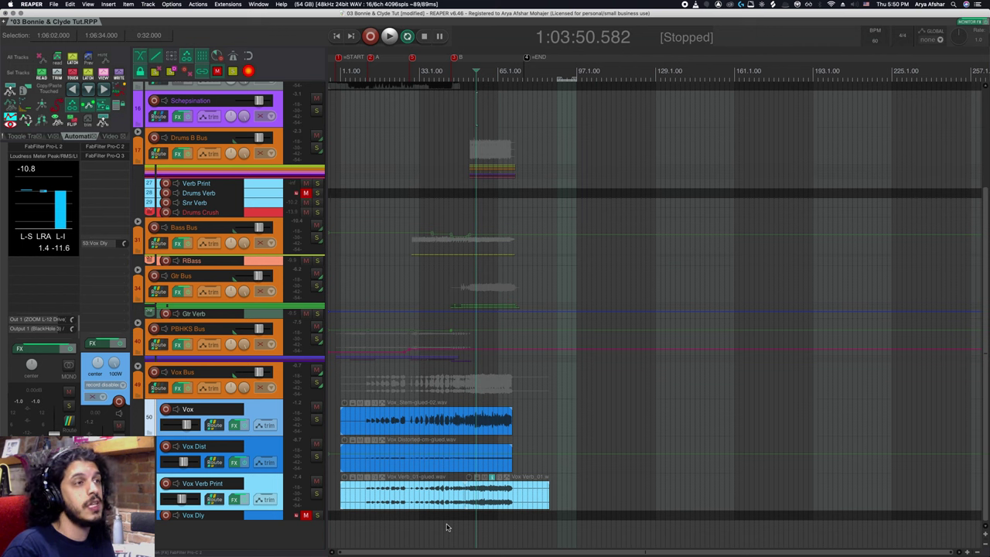
- Open the SWS Loudness tool and analyze the items on the Vox, Vox Dist and Vox Verb Print tracks together
{"action": "left_click", "coordinate": [228, 5]}
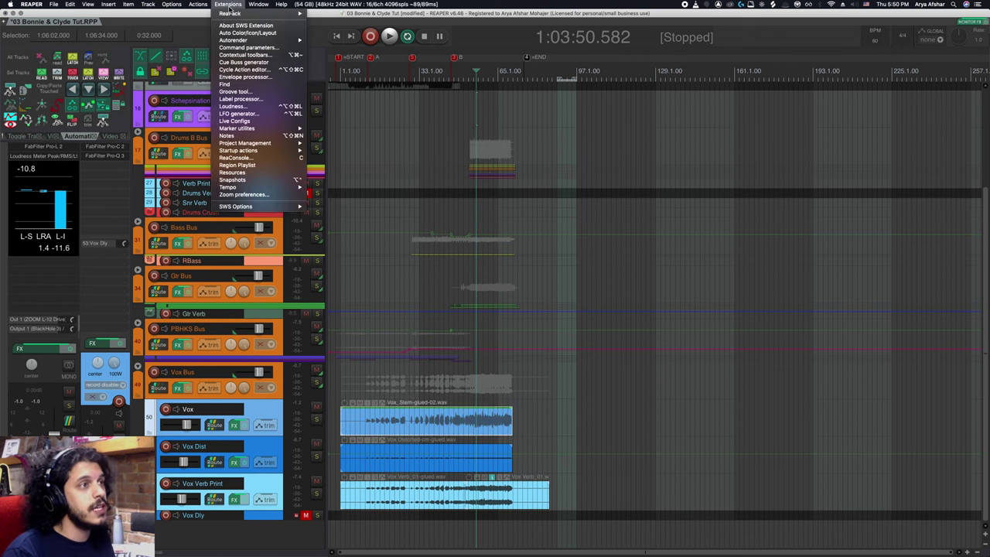
{"action": "left_click", "coordinate": [258, 106]}
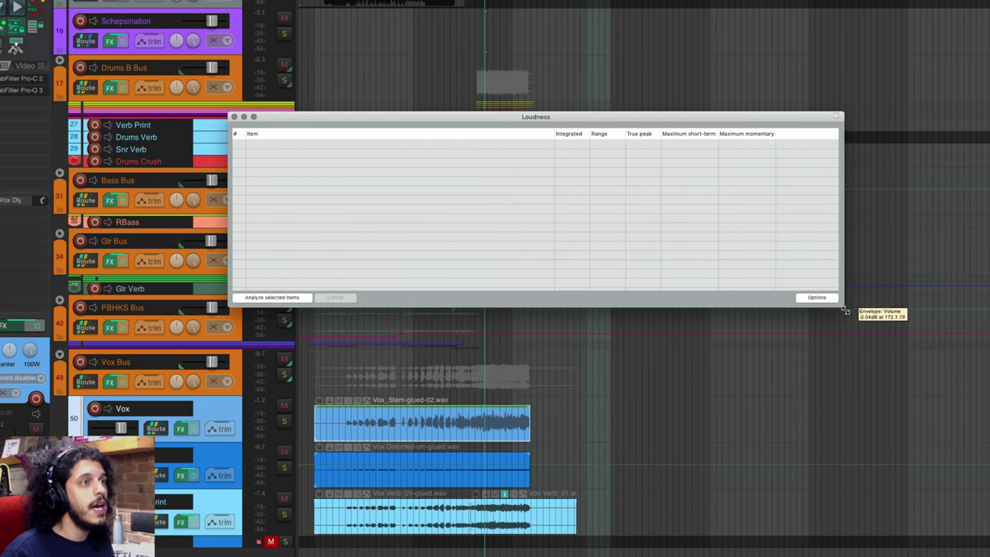
{"action": "left_click_drag", "start_coordinate": [842, 306], "coordinate": [826, 306]}
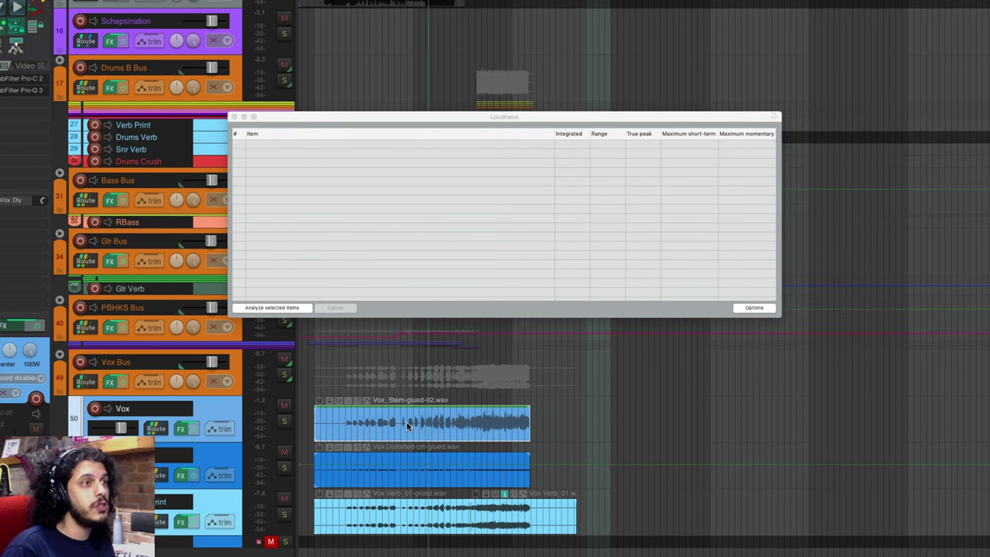
{"action": "left_click_drag", "start_coordinate": [407, 425], "coordinate": [461, 504]}
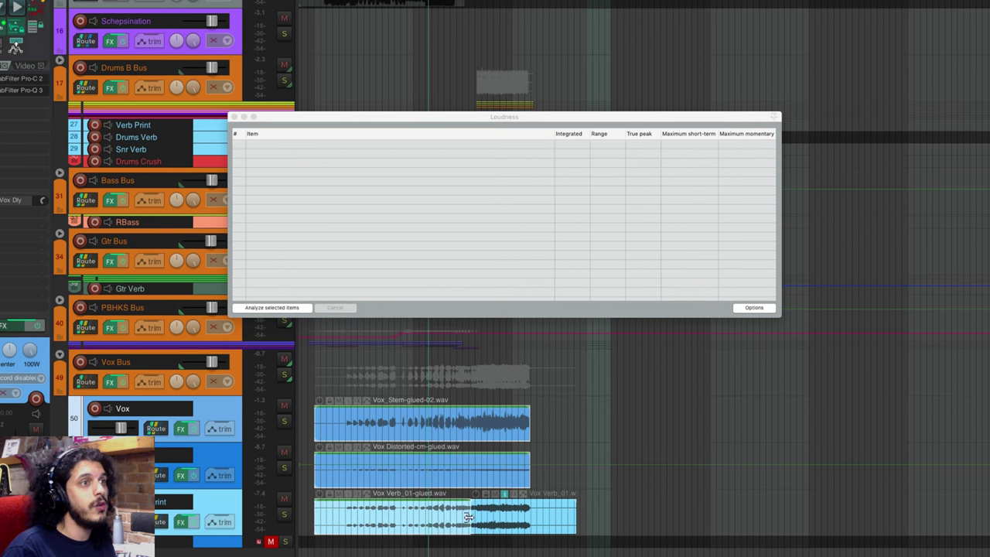
{"action": "left_click", "coordinate": [280, 307]}
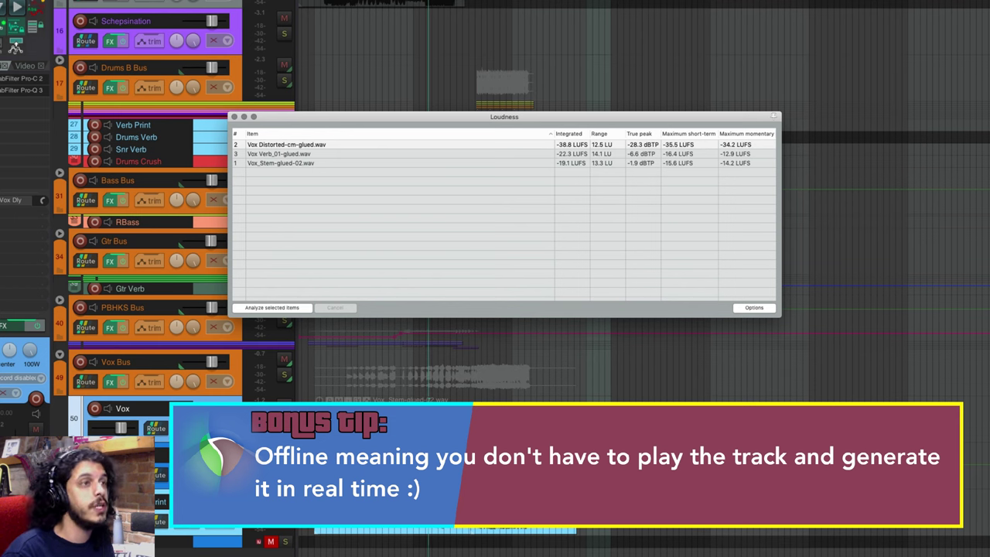
- Select only the Vox_Stem-glued-02.wav item and rerun the loudness analysis on it
{"action": "left_click", "coordinate": [557, 433]}
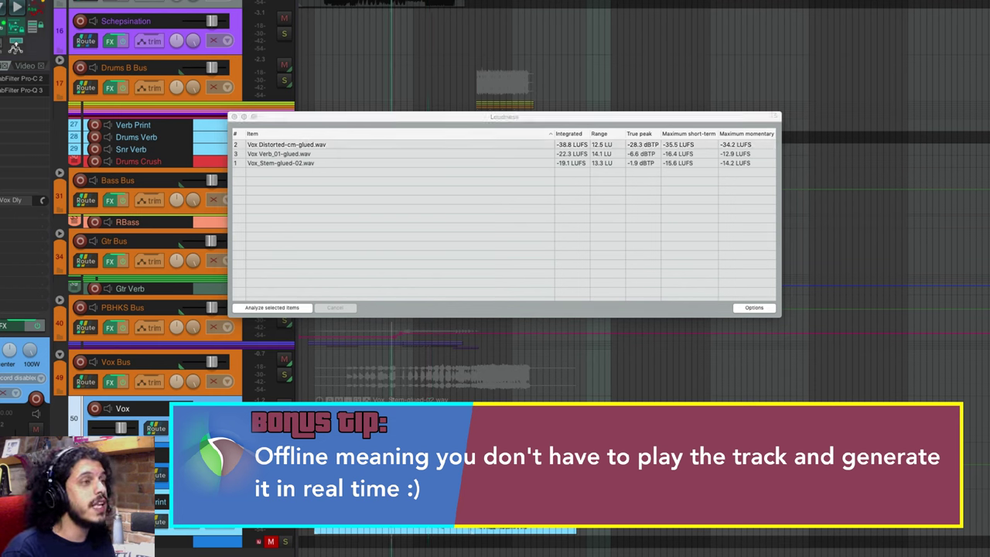
{"action": "left_click", "coordinate": [390, 424]}
{"action": "left_click", "coordinate": [283, 310]}
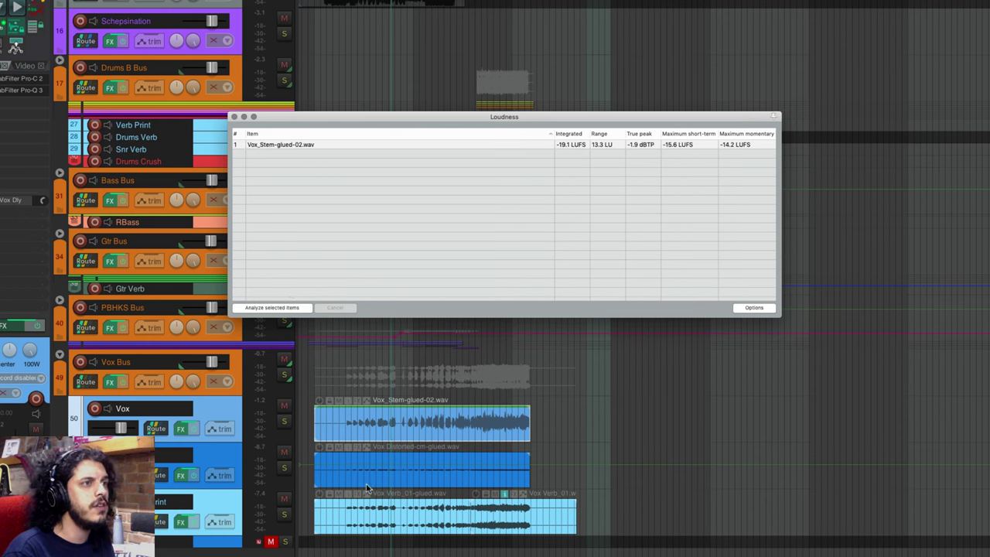
{"action": "left_click", "coordinate": [747, 307]}
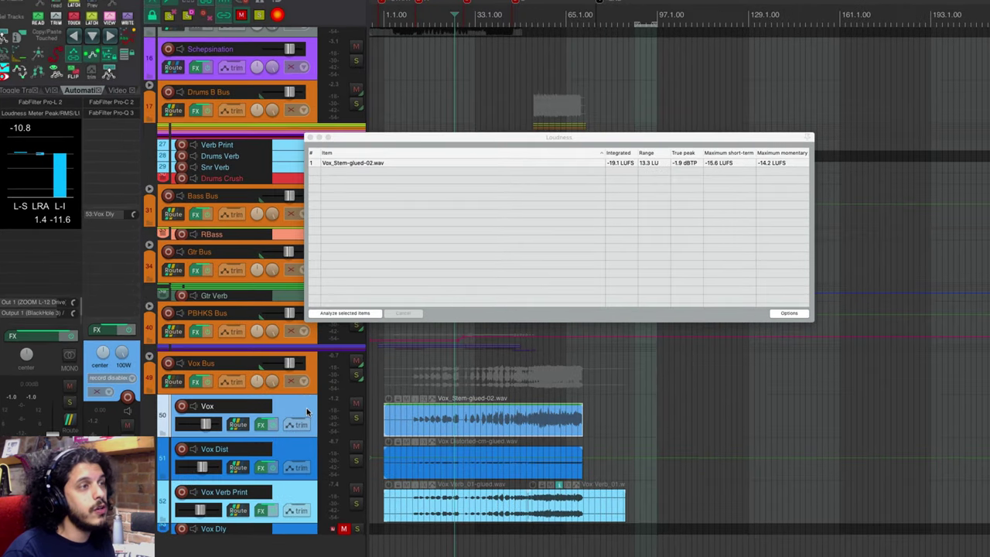
- Show the Vox track's volume envelope and create a momentary loudness graph in it with the -41 to -14 LUFS range
{"action": "key", "text": "v"}
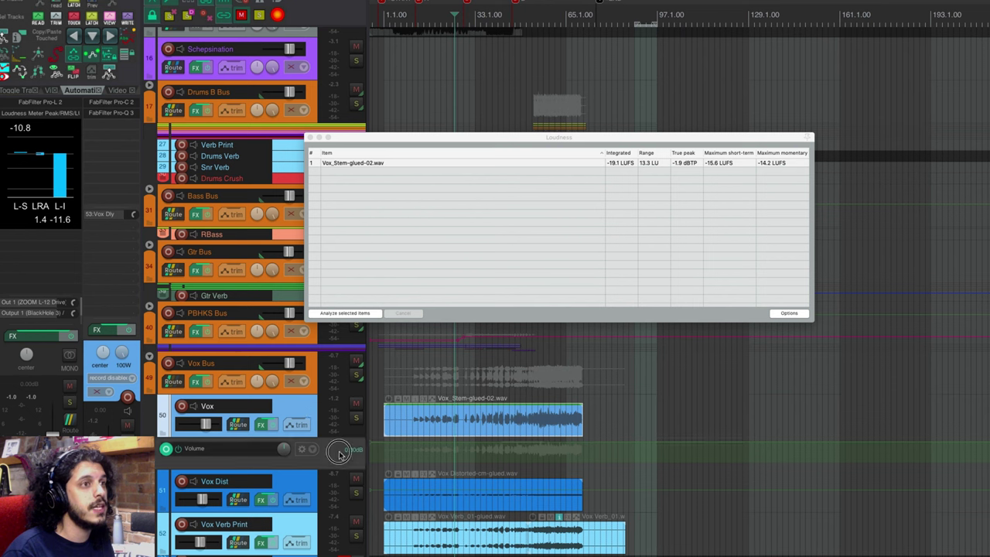
{"action": "right_click", "coordinate": [351, 164]}
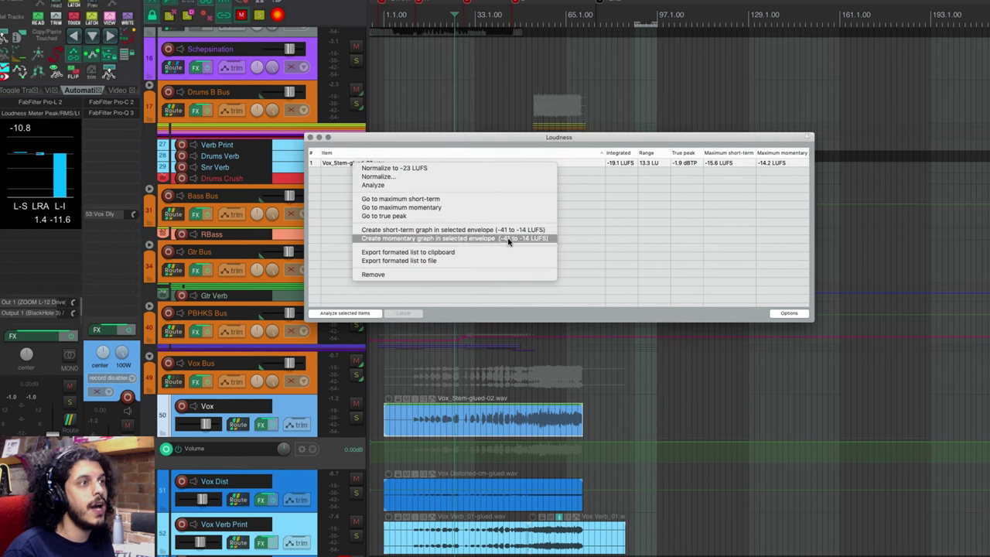
{"action": "left_click", "coordinate": [453, 240]}
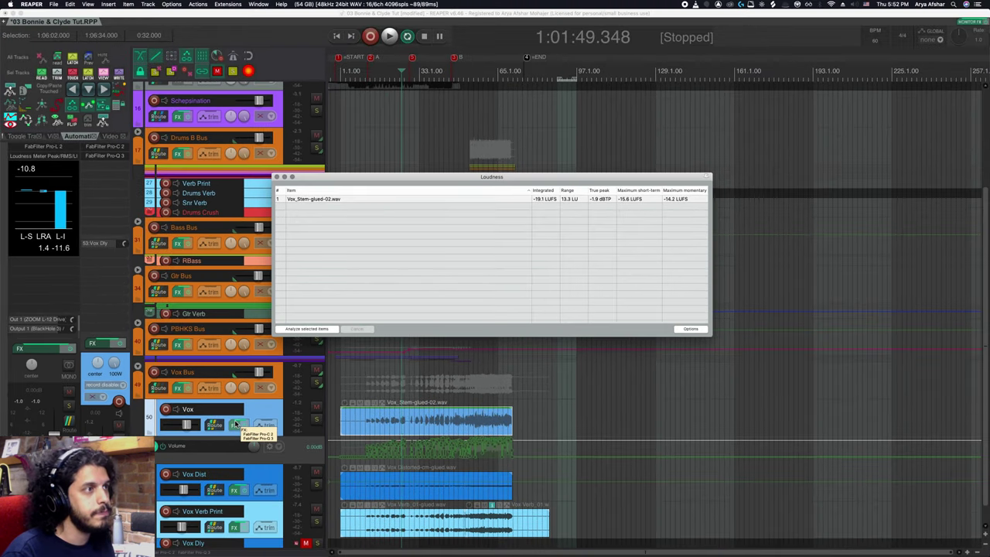
- Solo the Vox track and examine the loudness graph in its volume envelope against the vocal phrases
{"action": "scroll", "coordinate": [367, 457], "scroll_direction": "up", "scroll_amount": 10}
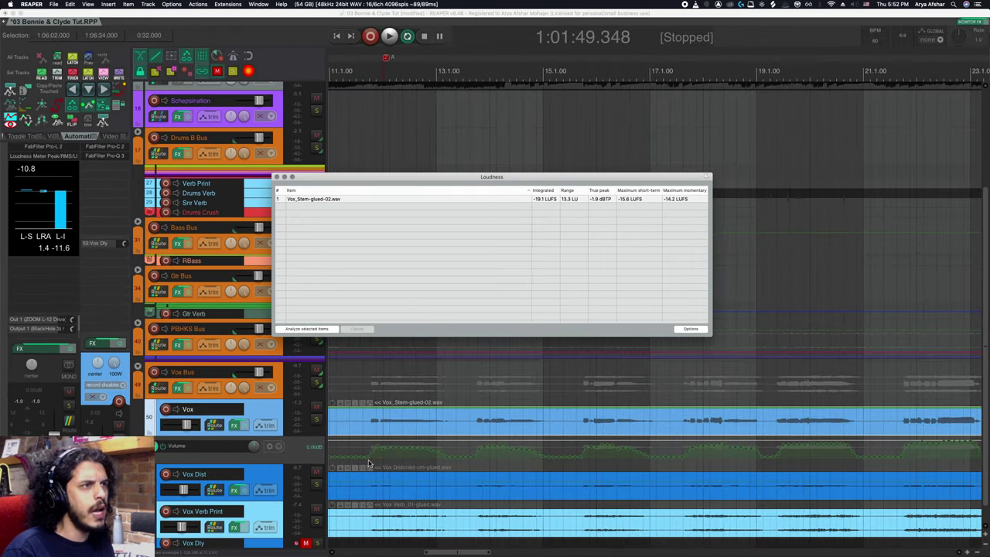
{"action": "scroll", "coordinate": [370, 465], "scroll_direction": "up", "scroll_amount": 2}
{"action": "scroll", "coordinate": [369, 464], "scroll_direction": "down", "scroll_amount": 1}
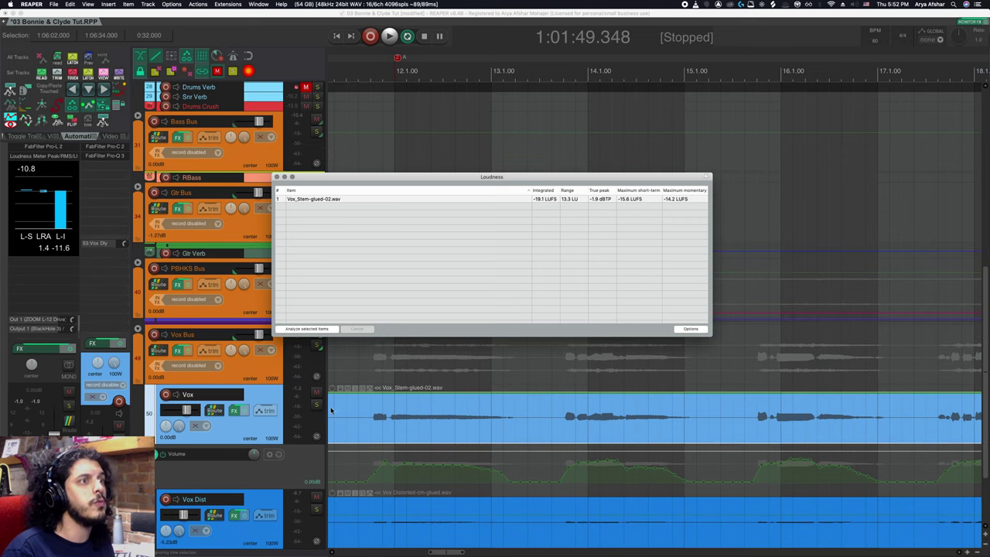
{"action": "left_click", "coordinate": [357, 427]}
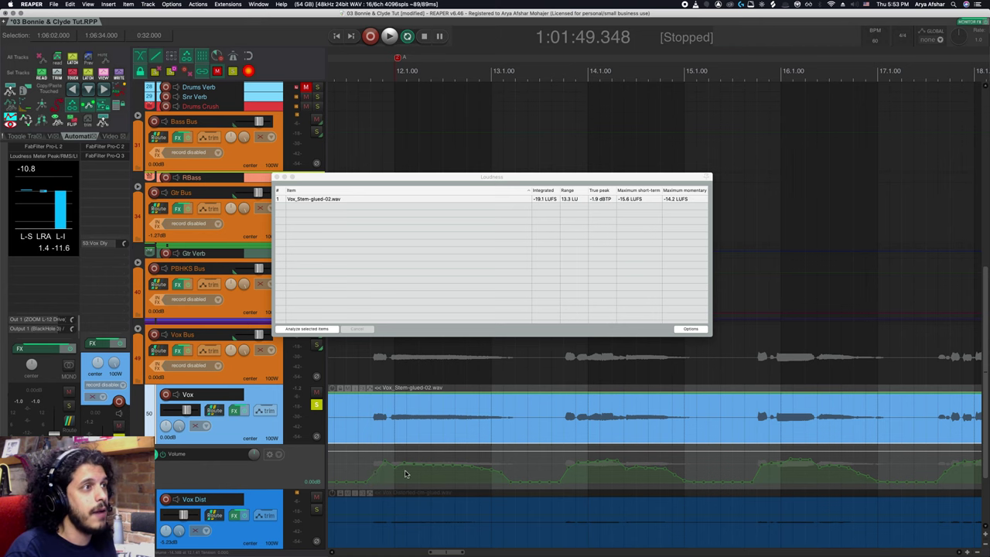
{"action": "scroll", "coordinate": [485, 490], "scroll_direction": "down", "scroll_amount": 10}
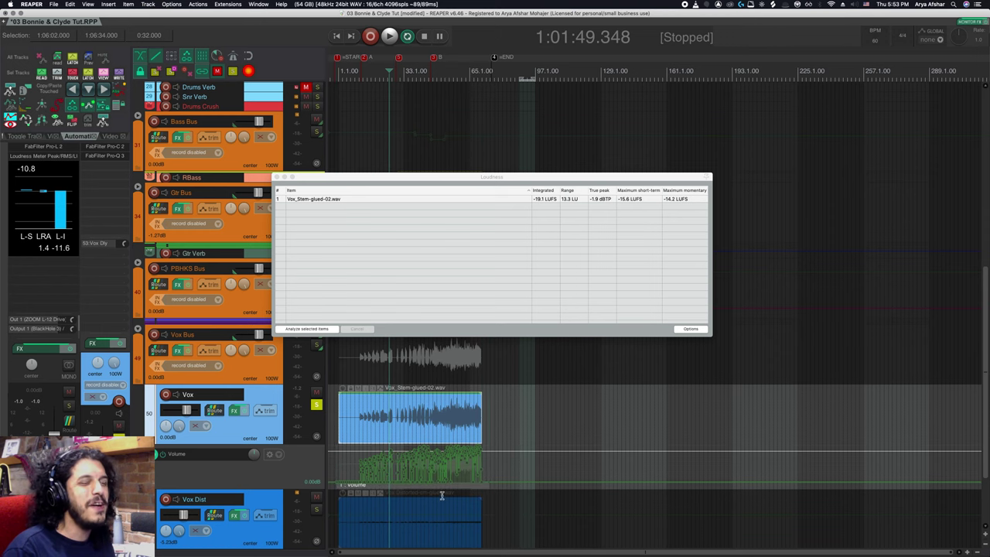
{"action": "scroll", "coordinate": [360, 490], "scroll_direction": "up", "scroll_amount": 8}
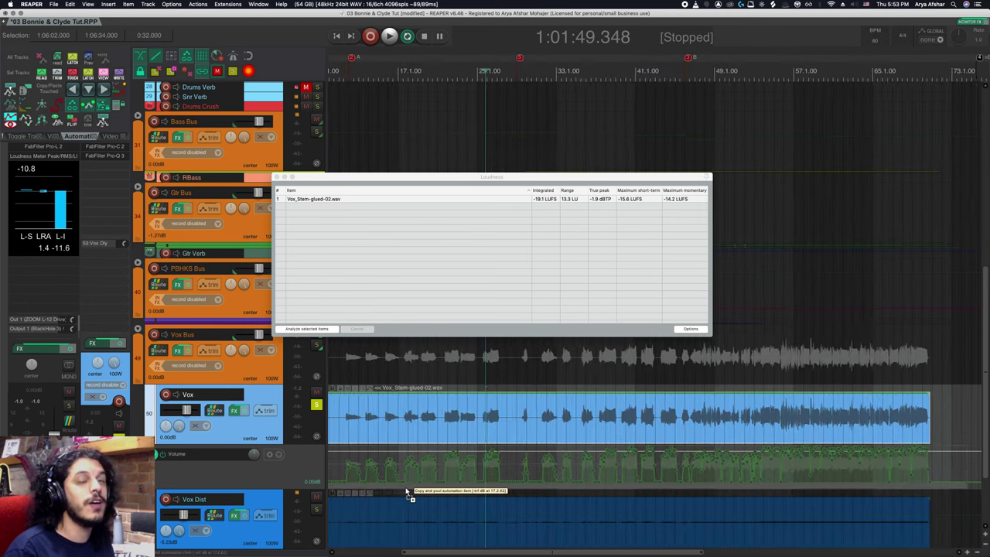
{"action": "scroll", "coordinate": [407, 491], "scroll_direction": "up", "scroll_amount": 3}
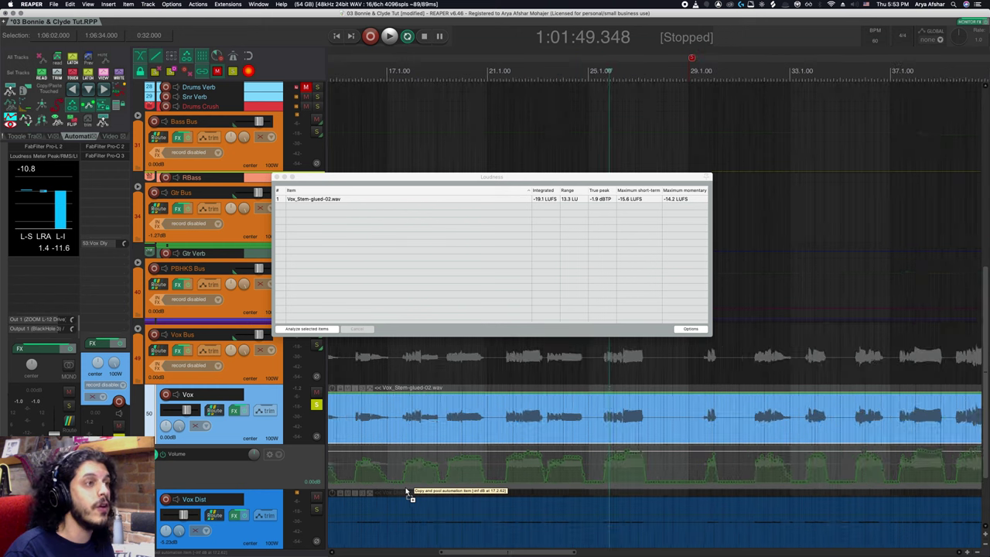
- Close the Loudness window and set the Vox volume automation item's amplitude to -60 and baseline to 12
{"action": "left_click", "coordinate": [280, 177]}
{"action": "scroll", "coordinate": [391, 481], "scroll_direction": "up", "scroll_amount": 2}
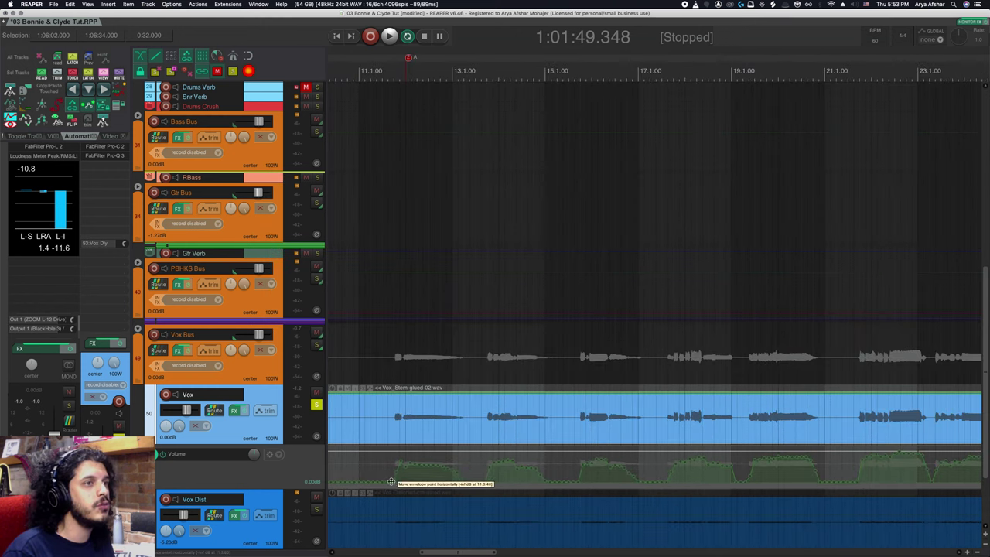
{"action": "double_click", "coordinate": [440, 488]}
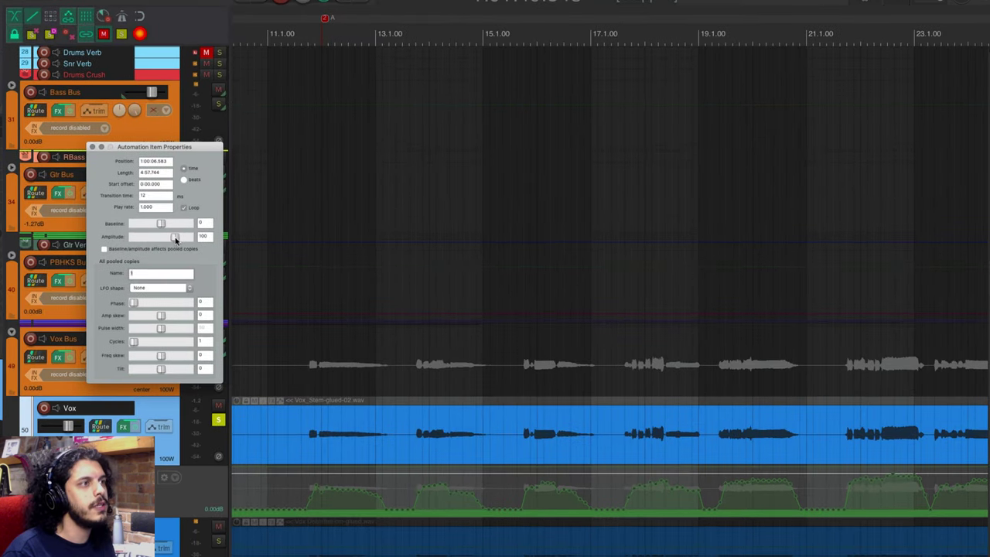
{"action": "left_click_drag", "start_coordinate": [175, 239], "coordinate": [149, 239]}
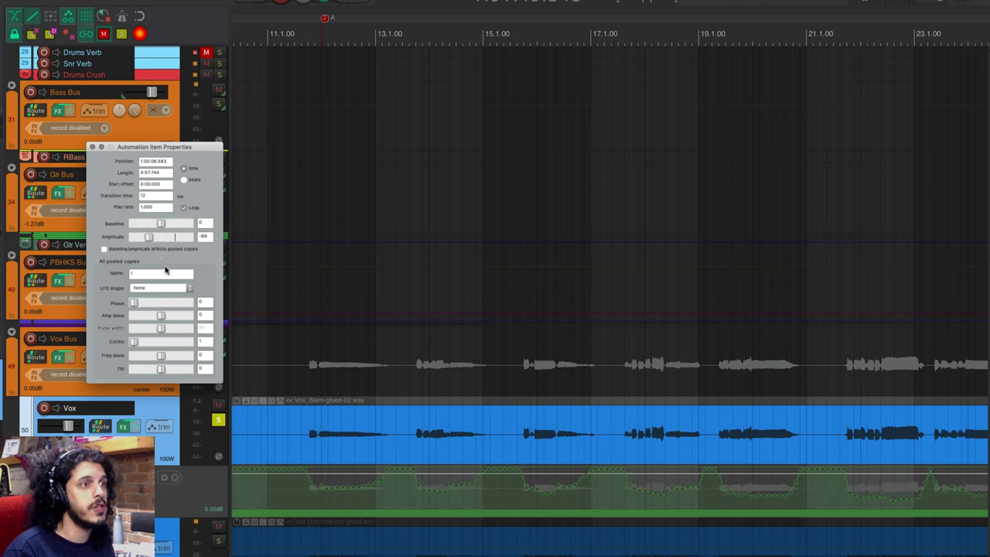
{"action": "mouse_move", "coordinate": [150, 241]}
{"action": "left_mouse_down"}
{"action": "mouse_move", "coordinate": [134, 239]}
{"action": "mouse_move", "coordinate": [156, 242]}
{"action": "left_mouse_up"}
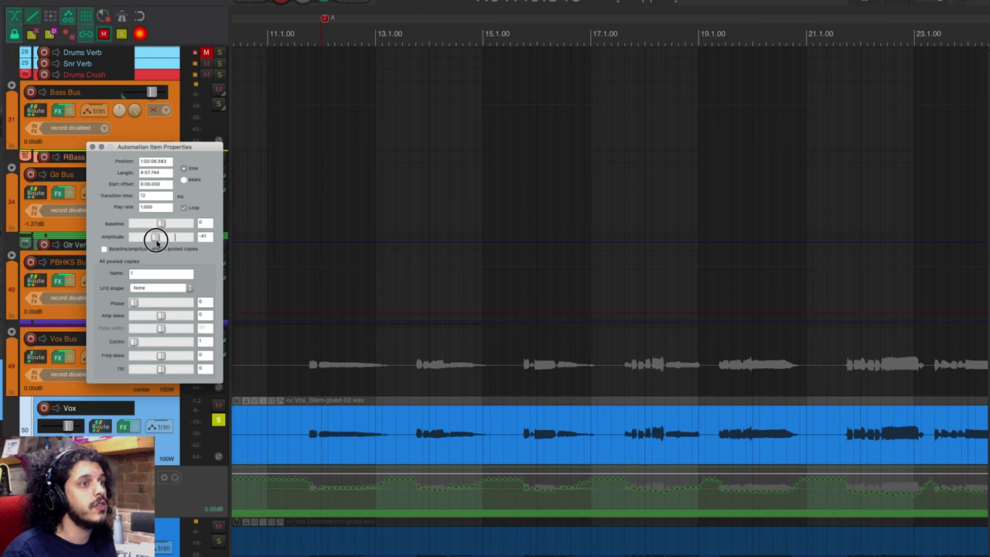
{"action": "left_click_drag", "start_coordinate": [157, 241], "coordinate": [164, 225]}
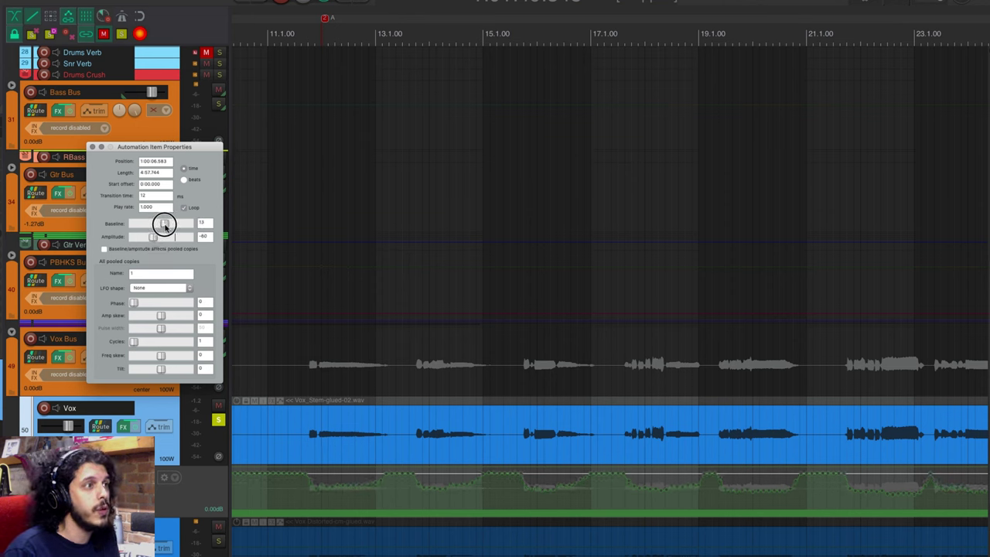
- Shift the Vox volume automation item slightly earlier, to position 1:00:06.253, relative to the vocal phrases
{"action": "scroll", "coordinate": [549, 491], "scroll_direction": "up", "scroll_amount": 5}
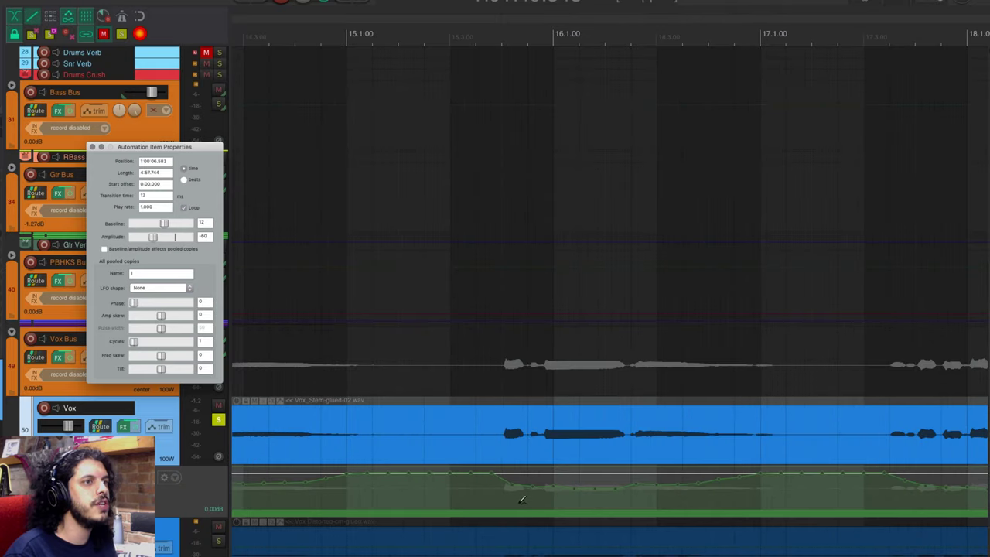
{"action": "scroll", "coordinate": [523, 498], "scroll_direction": "down", "scroll_amount": 5}
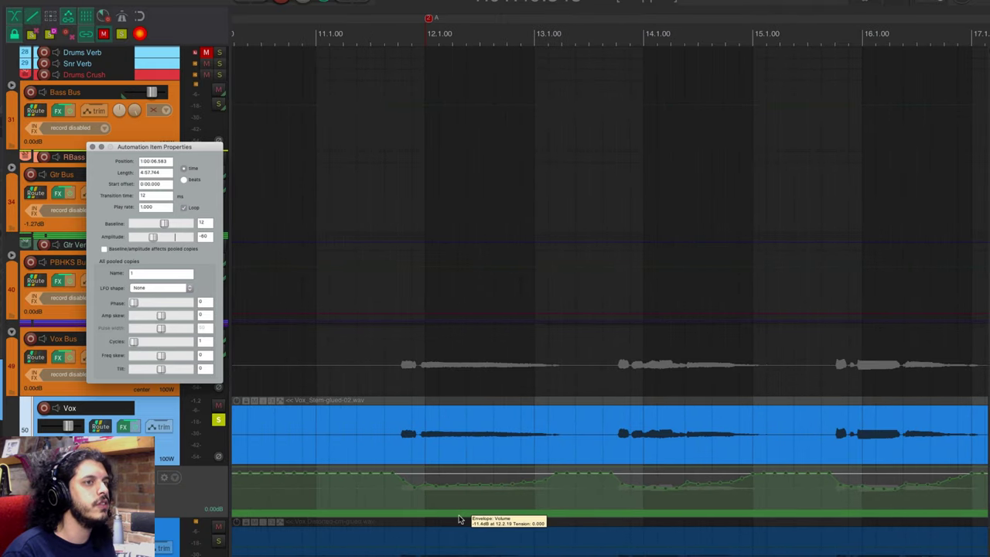
{"action": "left_click_drag", "start_coordinate": [459, 517], "coordinate": [449, 510]}
{"action": "scroll", "coordinate": [449, 510], "scroll_direction": "down", "scroll_amount": 3}
{"action": "scroll", "coordinate": [438, 508], "scroll_direction": "right", "scroll_amount": 2}
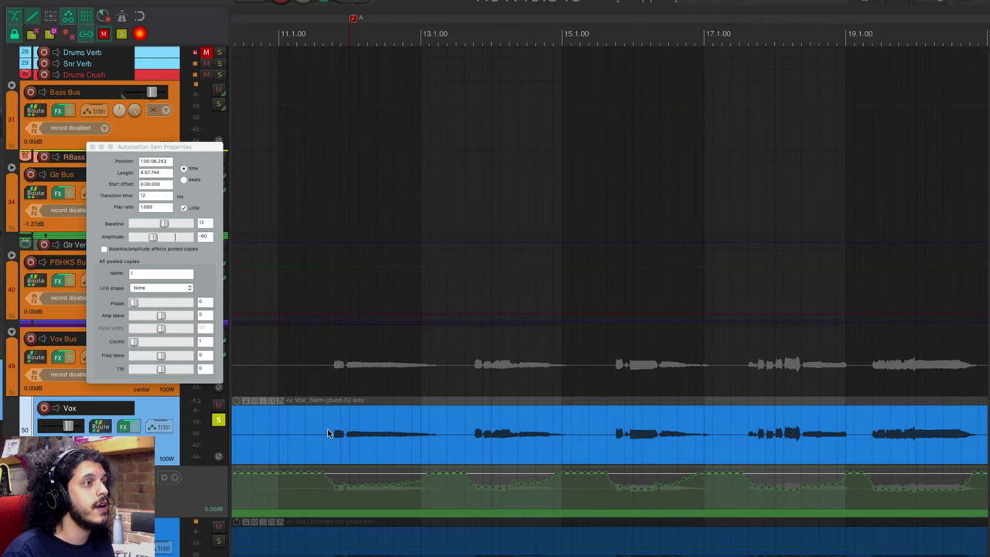
- Play from just before the first vocal phrase and set the automation item's amplitude to -31 and baseline to 20
{"action": "left_click", "coordinate": [327, 429]}
{"action": "key", "text": "space"}
{"action": "double_click", "coordinate": [384, 513]}
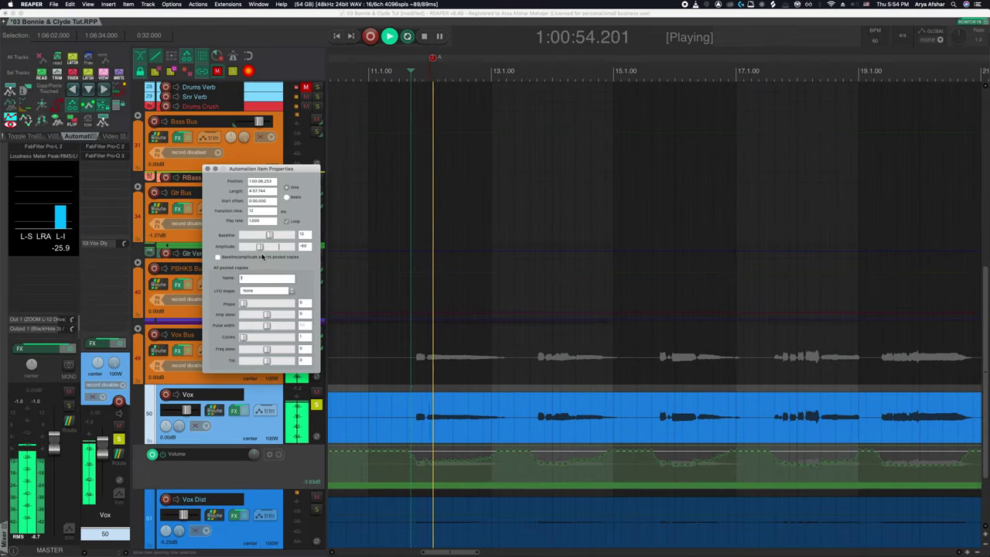
{"action": "left_click_drag", "start_coordinate": [259, 246], "coordinate": [270, 235]}
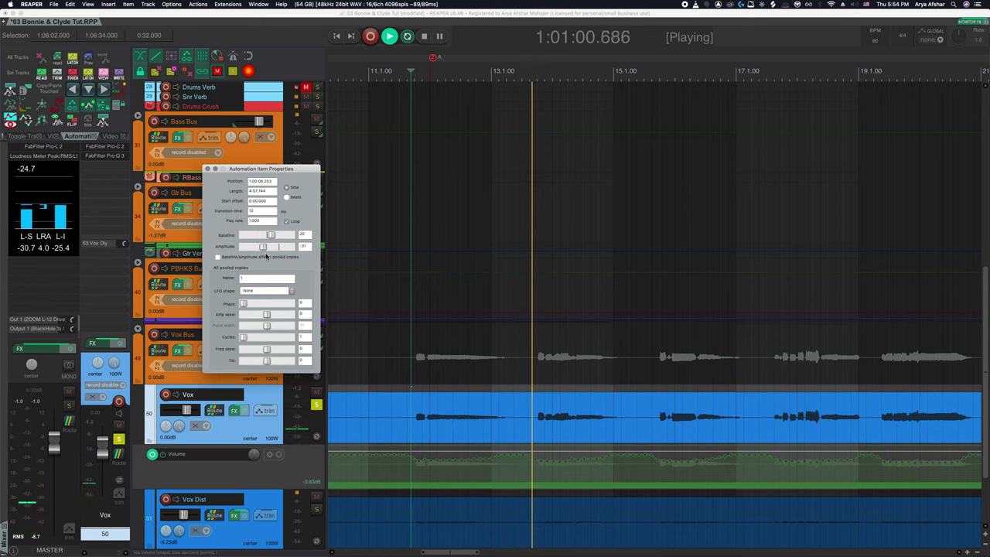
- Unsolo the Vox track, listen to the automated vocal in the full mix and stop playback
{"action": "left_click", "coordinate": [317, 406]}
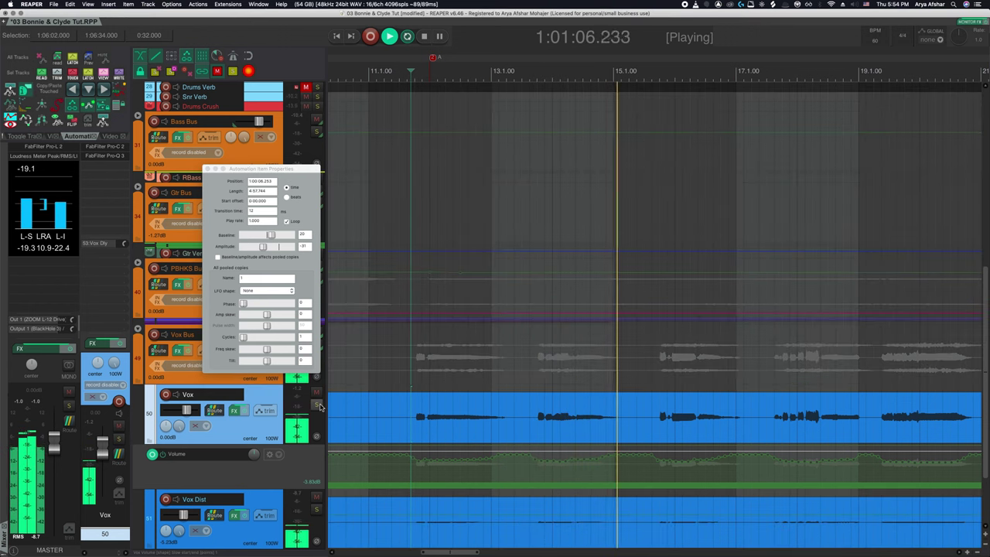
{"action": "scroll", "coordinate": [581, 522], "scroll_direction": "right", "scroll_amount": 3}
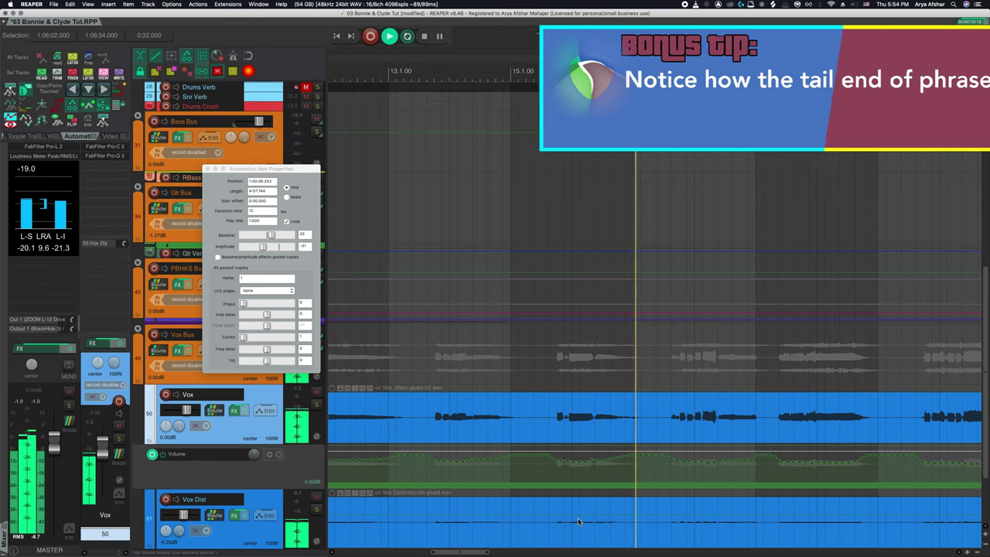
{"action": "key", "text": "space"}
{"action": "scroll", "coordinate": [573, 514], "scroll_direction": "down", "scroll_amount": 6}
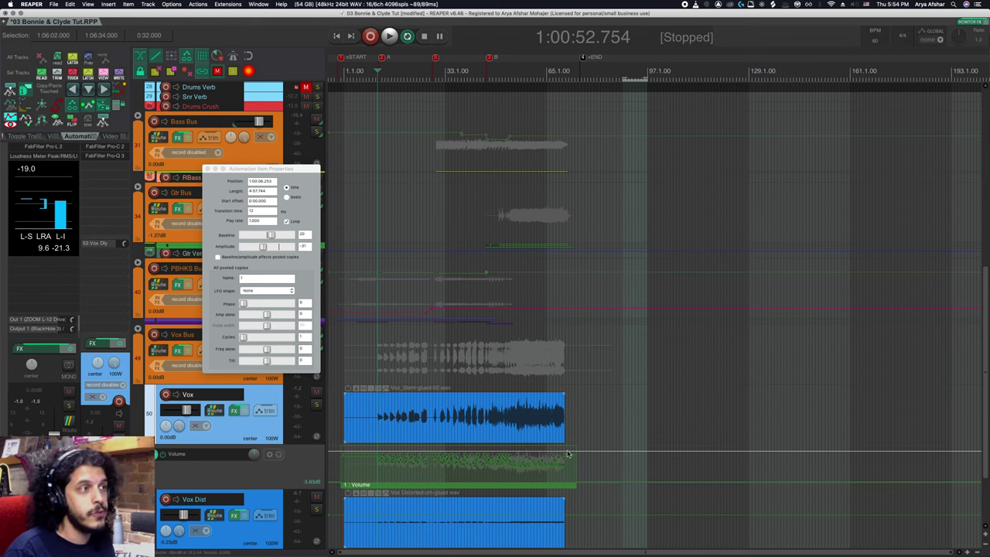
- Set the Vox Verb Print track's volume to 0.00 dB and audition the opening vocal phrases with it
{"action": "scroll", "coordinate": [521, 495], "scroll_direction": "down", "scroll_amount": 3}
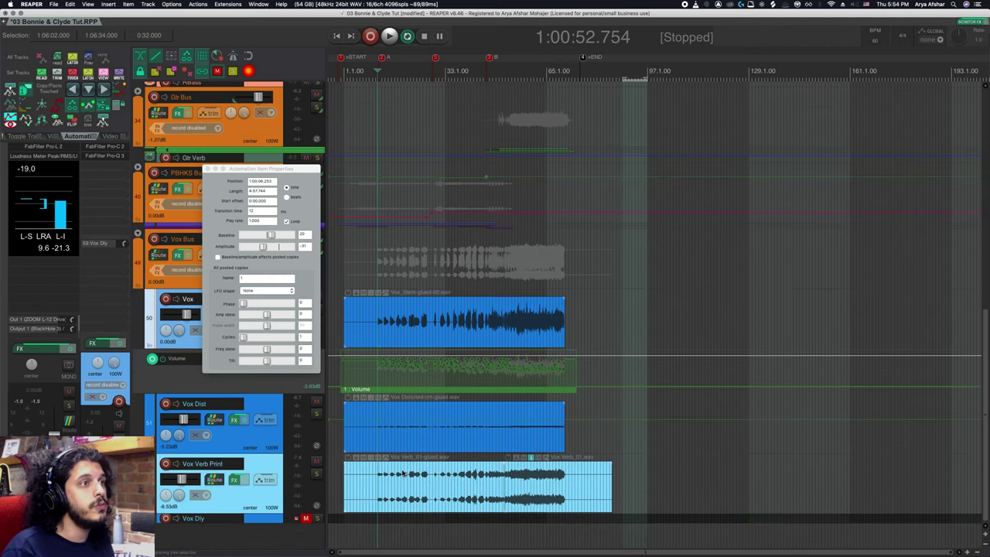
{"action": "left_click", "coordinate": [270, 500]}
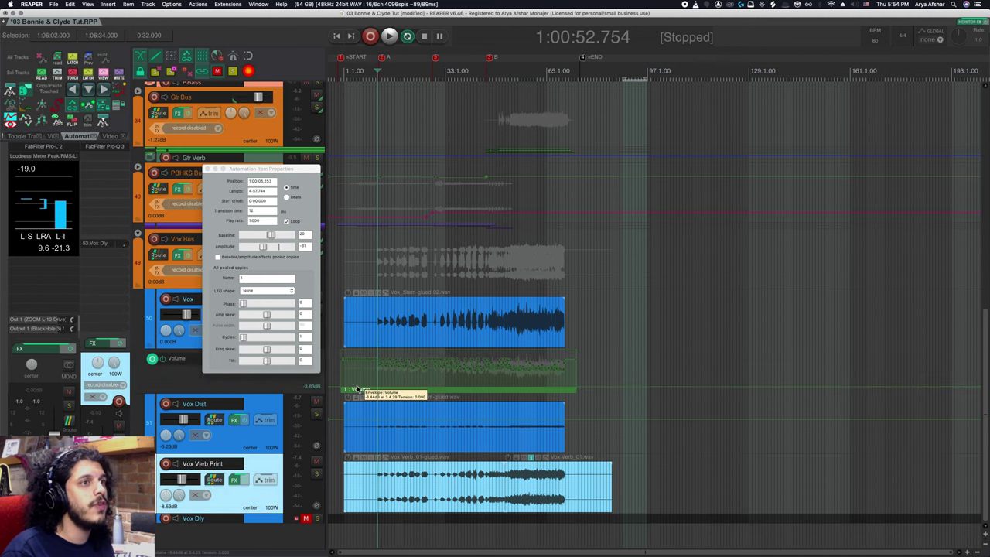
{"action": "scroll", "coordinate": [400, 382], "scroll_direction": "up", "scroll_amount": 5}
{"action": "scroll", "coordinate": [402, 464], "scroll_direction": "up", "scroll_amount": 3}
{"action": "key", "text": "space"}
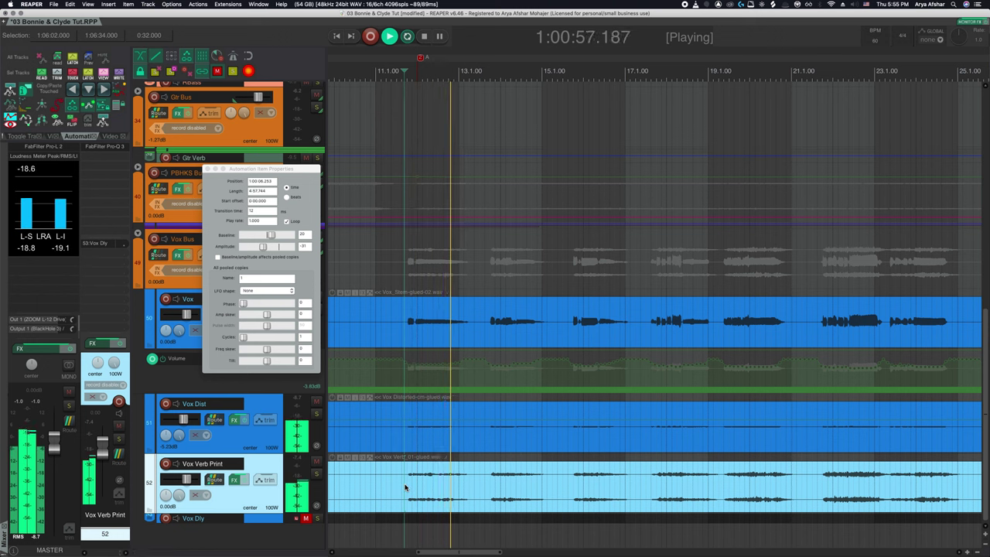
{"action": "key", "text": "space"}
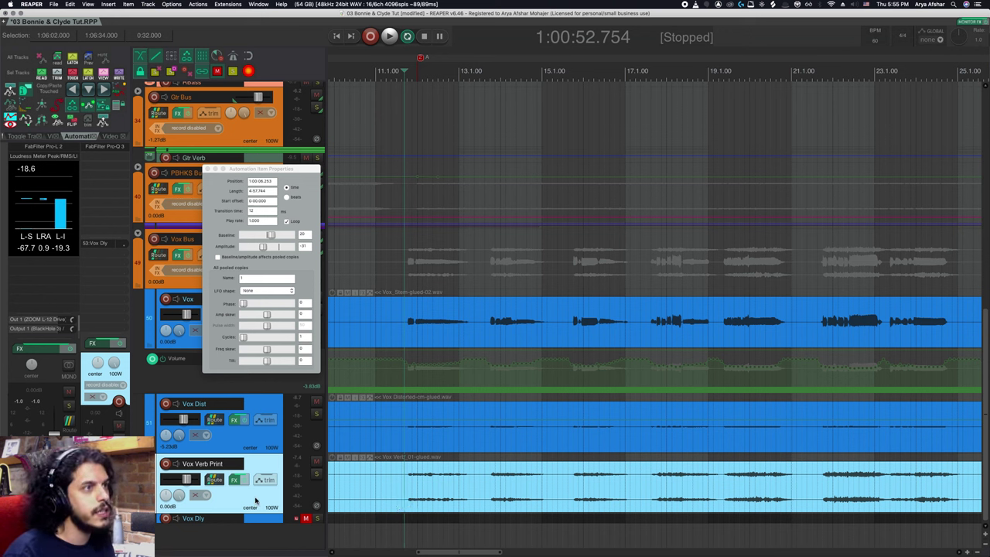
- Show the volume envelope of the Vox Verb Print track
{"action": "key", "text": "v"}
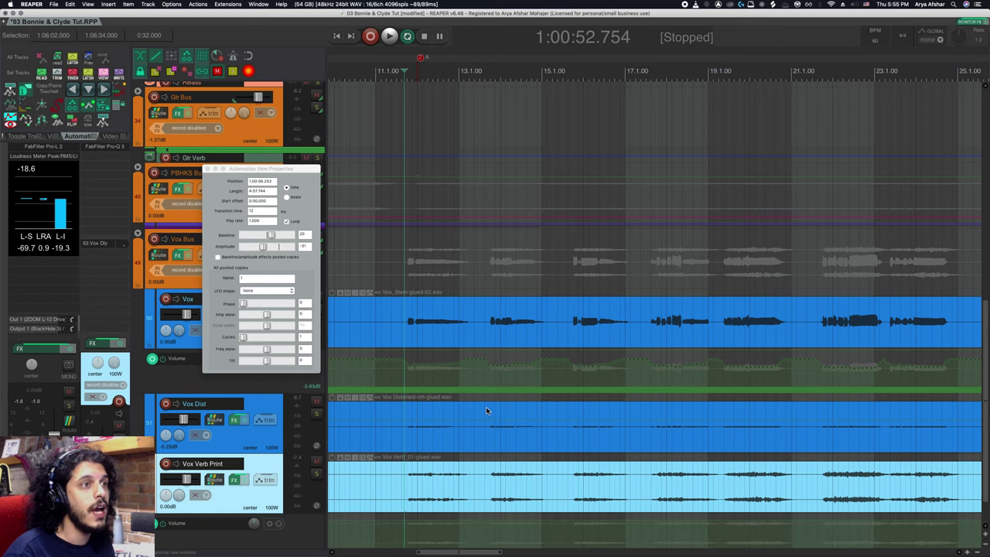
- Copy the Vox track's volume automation item onto the Vox Verb Print volume envelope and nudge it to start at 1:00:06.403
{"action": "scroll", "coordinate": [486, 410], "scroll_direction": "down", "scroll_amount": 5}
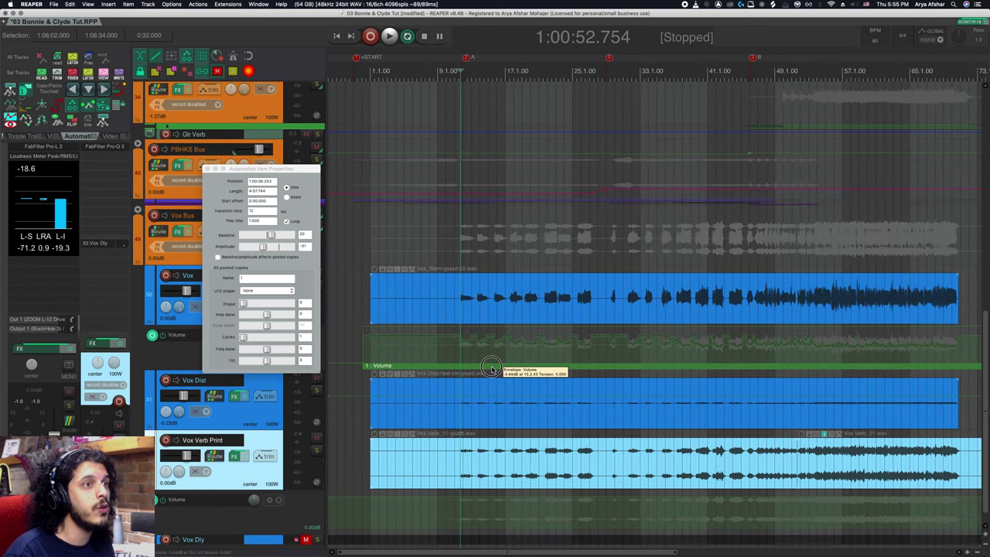
{"action": "left_click", "coordinate": [491, 369]}
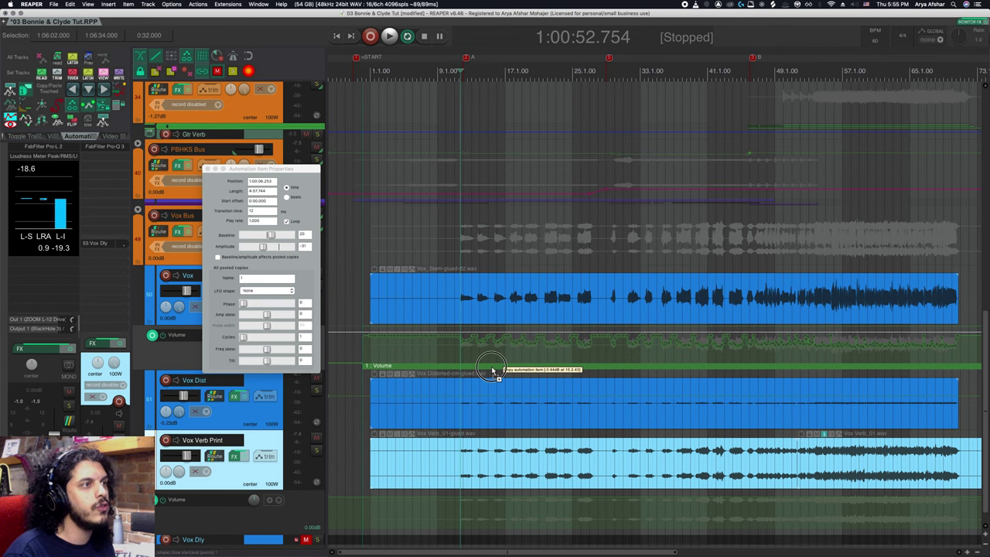
{"action": "left_click_drag", "start_coordinate": [492, 370], "coordinate": [496, 541]}
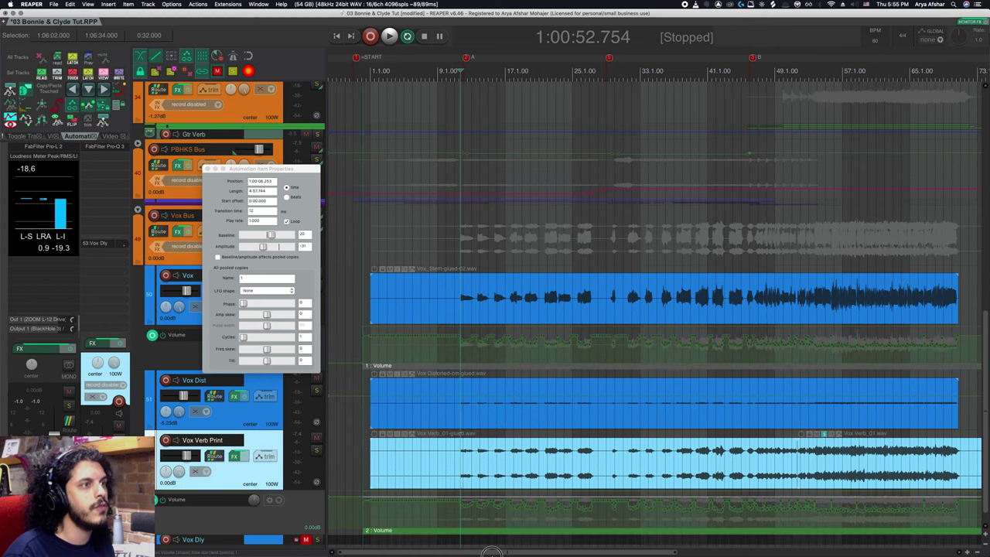
{"action": "scroll", "coordinate": [480, 541], "scroll_direction": "up", "scroll_amount": 8}
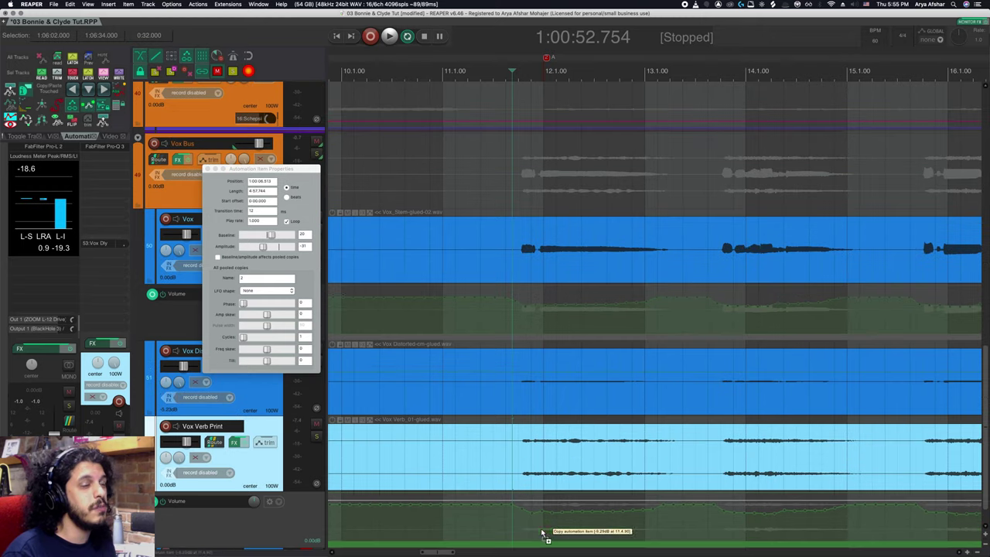
{"action": "scroll", "coordinate": [540, 528], "scroll_direction": "down", "scroll_amount": 2}
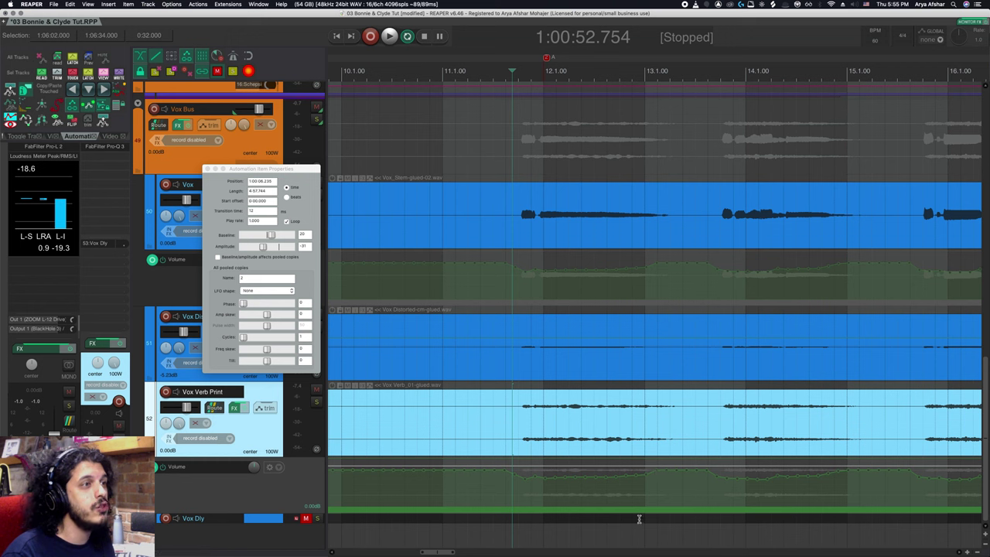
{"action": "left_click_drag", "start_coordinate": [640, 514], "coordinate": [643, 514]}
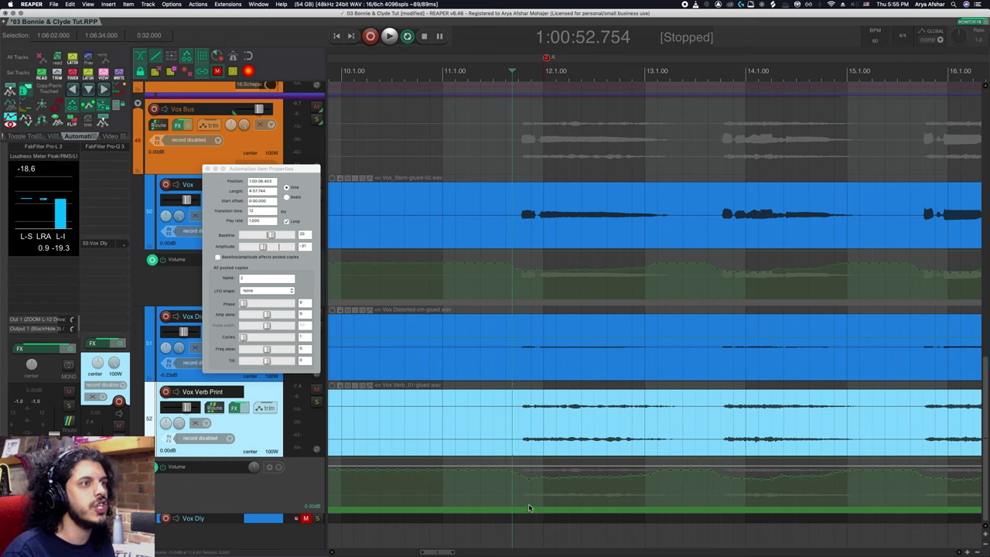
- Set the copied automation item's amplitude to -77 and baseline to -7, and audition the reverb with the vocal in the mix
{"action": "left_click_drag", "start_coordinate": [262, 247], "coordinate": [265, 241]}
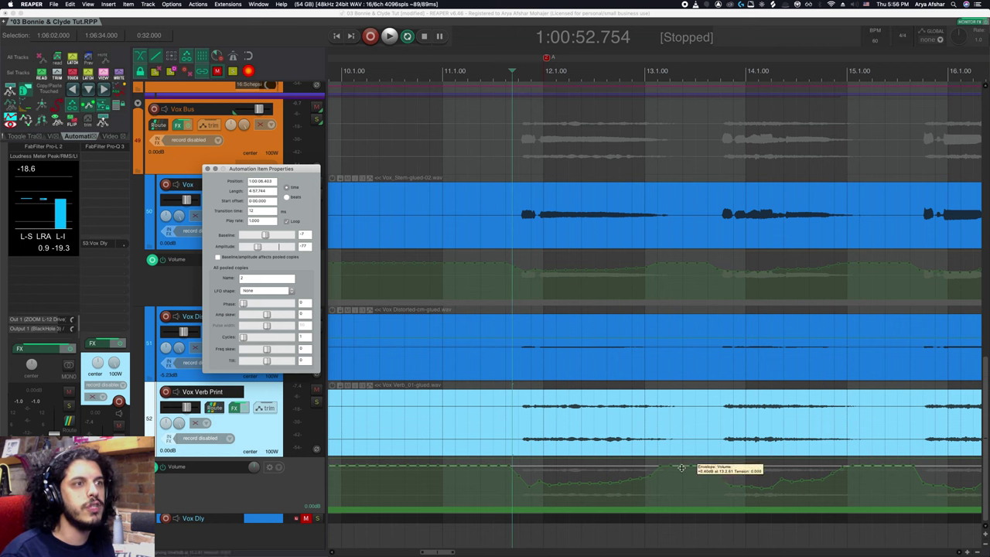
{"action": "key", "text": "space"}
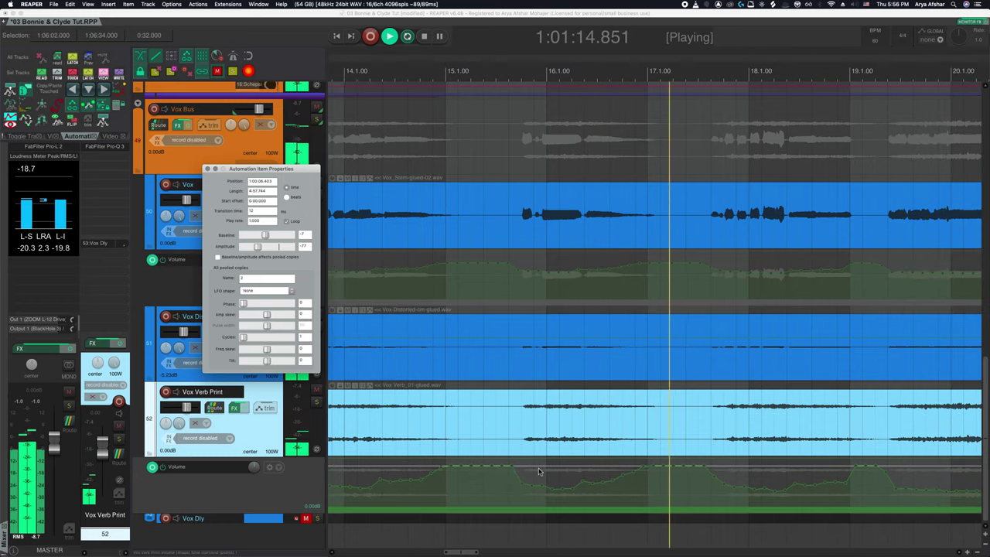
{"action": "key", "text": "space"}
- Draw freehand over the Vox Verb Print volume envelope from about bar 51, keeping it low and rising at the vocal's end around bar 70
{"action": "scroll", "coordinate": [539, 472], "scroll_direction": "down", "scroll_amount": 2}
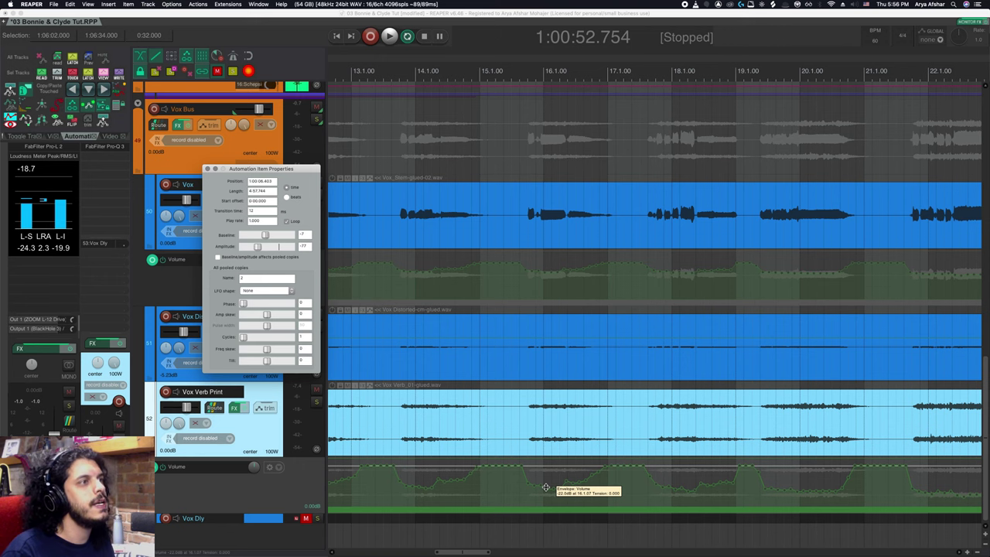
{"action": "scroll", "coordinate": [545, 487], "scroll_direction": "right", "scroll_amount": 2}
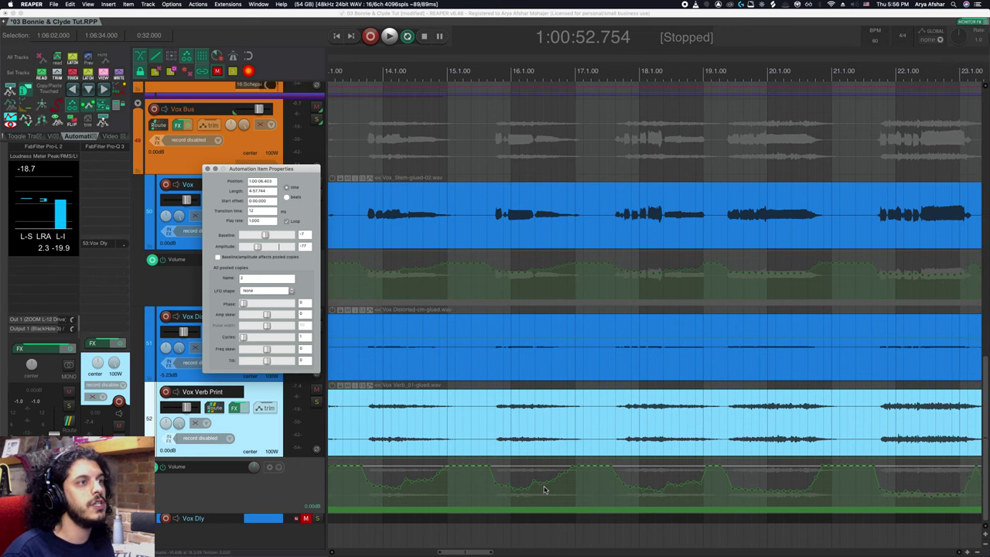
{"action": "scroll", "coordinate": [546, 485], "scroll_direction": "down", "scroll_amount": 5}
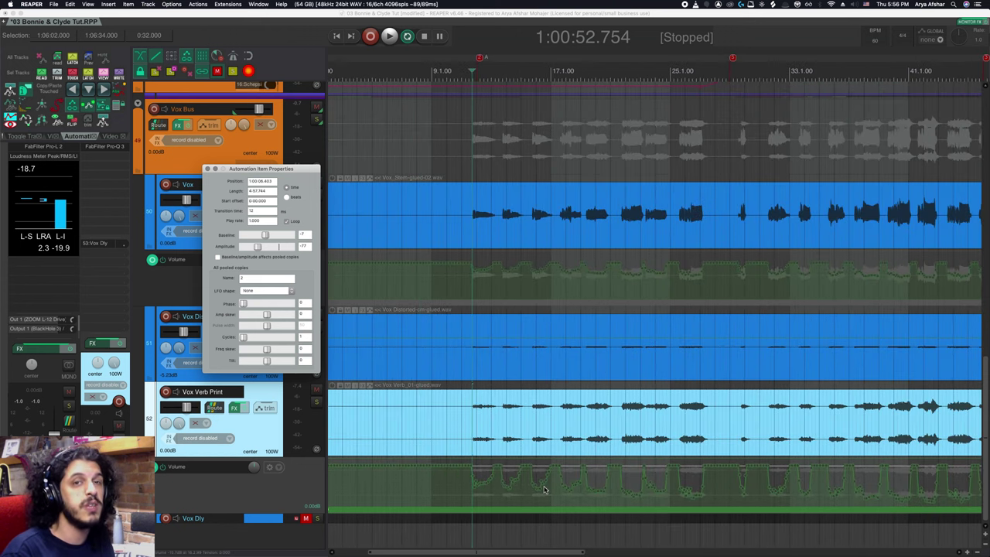
{"action": "scroll", "coordinate": [543, 488], "scroll_direction": "up", "scroll_amount": 6}
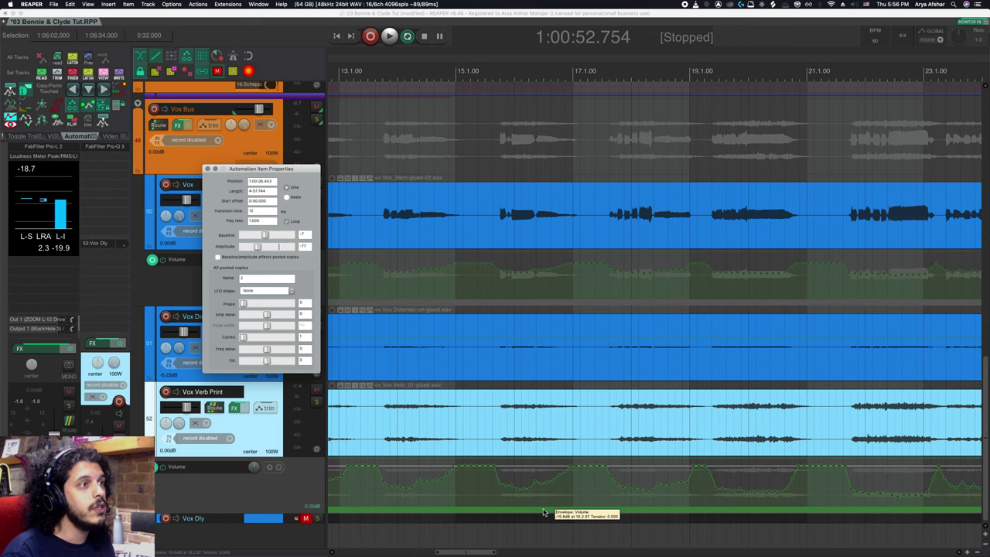
{"action": "scroll", "coordinate": [546, 513], "scroll_direction": "down", "scroll_amount": 3}
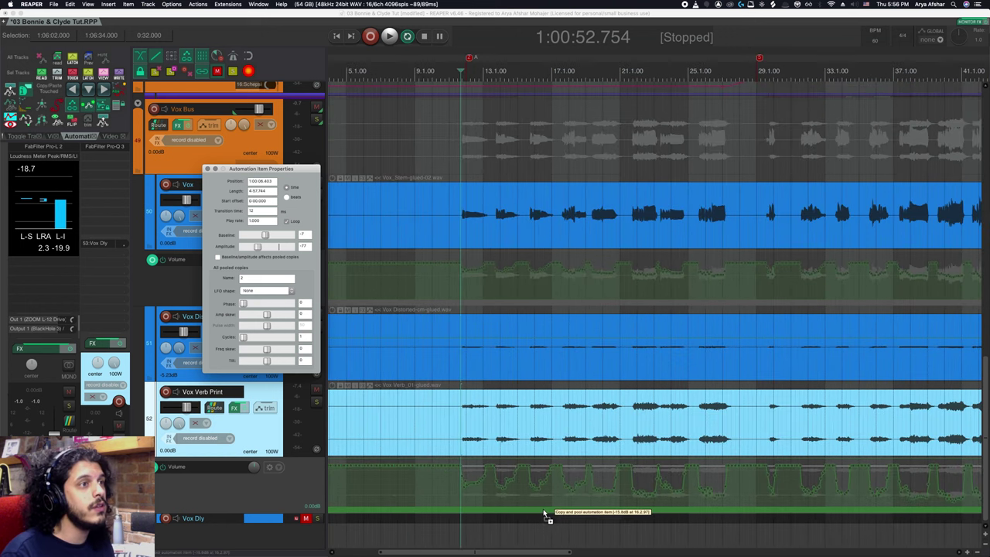
{"action": "scroll", "coordinate": [702, 483], "scroll_direction": "down", "scroll_amount": 3}
{"action": "scroll", "coordinate": [703, 483], "scroll_direction": "right", "scroll_amount": 6}
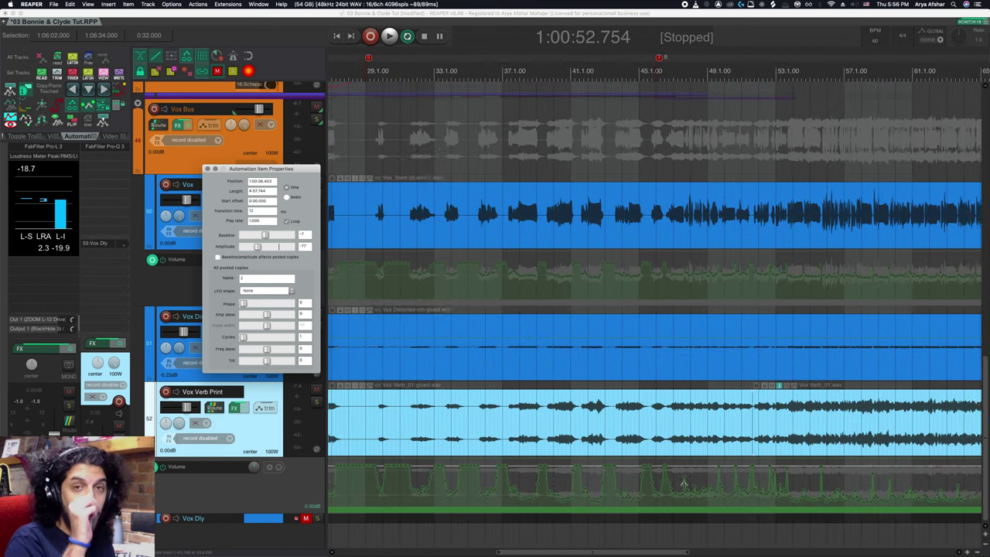
{"action": "scroll", "coordinate": [560, 467], "scroll_direction": "up", "scroll_amount": 2}
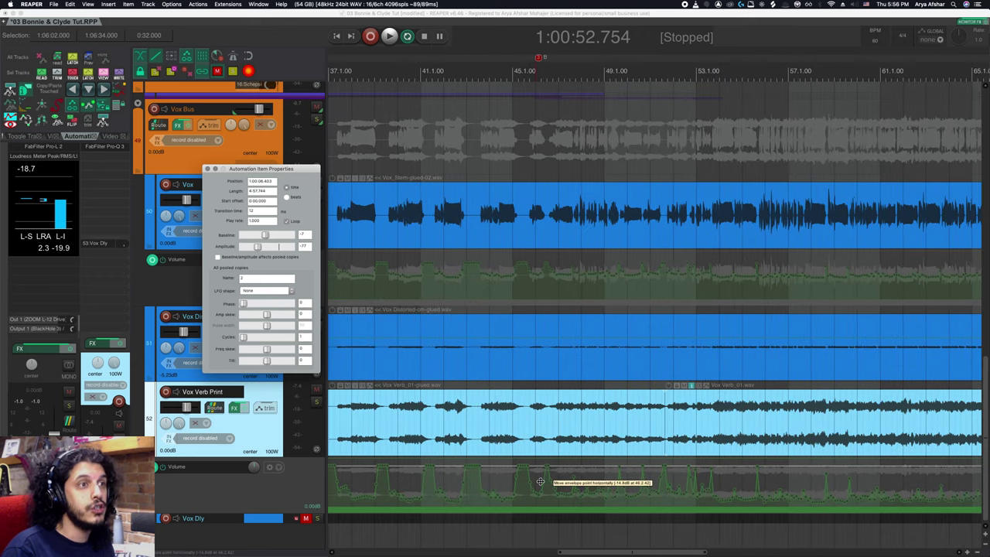
{"action": "scroll", "coordinate": [541, 485], "scroll_direction": "right", "scroll_amount": 5}
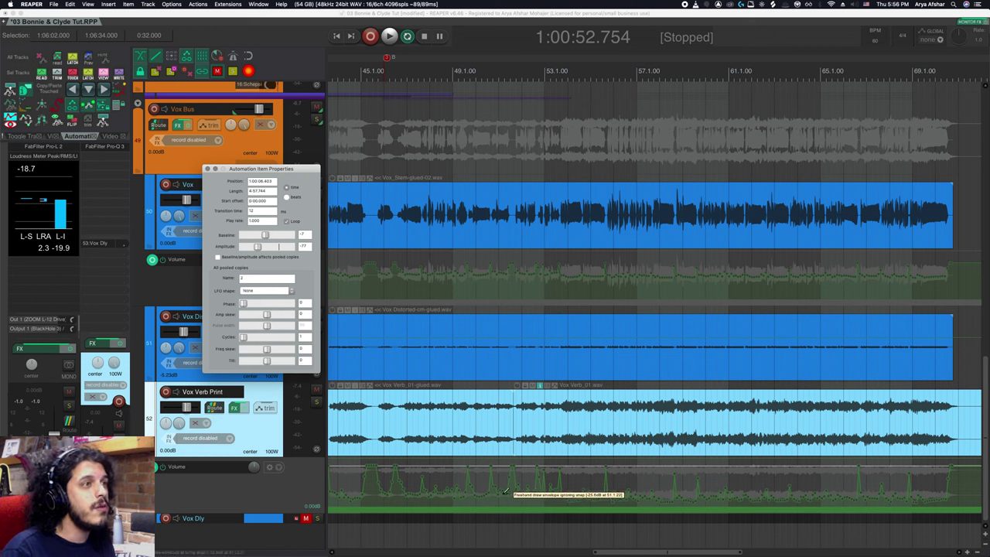
{"action": "mouse_move", "coordinate": [508, 491]}
{"action": "left_mouse_down"}
{"action": "mouse_move", "coordinate": [948, 490]}
{"action": "mouse_move", "coordinate": [786, 492]}
{"action": "mouse_move", "coordinate": [830, 468]}
{"action": "left_mouse_up"}
{"action": "scroll", "coordinate": [821, 471], "scroll_direction": "up", "scroll_amount": 5}
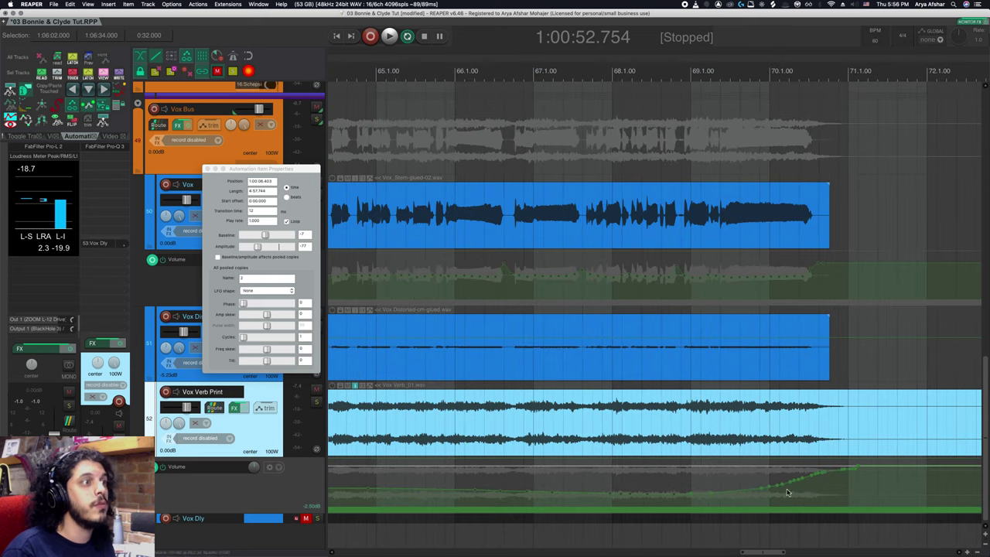
{"action": "mouse_move", "coordinate": [752, 489]}
{"action": "left_mouse_down"}
{"action": "mouse_move", "coordinate": [830, 462]}
{"action": "mouse_move", "coordinate": [893, 464]}
{"action": "left_mouse_up"}
{"action": "scroll", "coordinate": [890, 464], "scroll_direction": "down", "scroll_amount": 6}
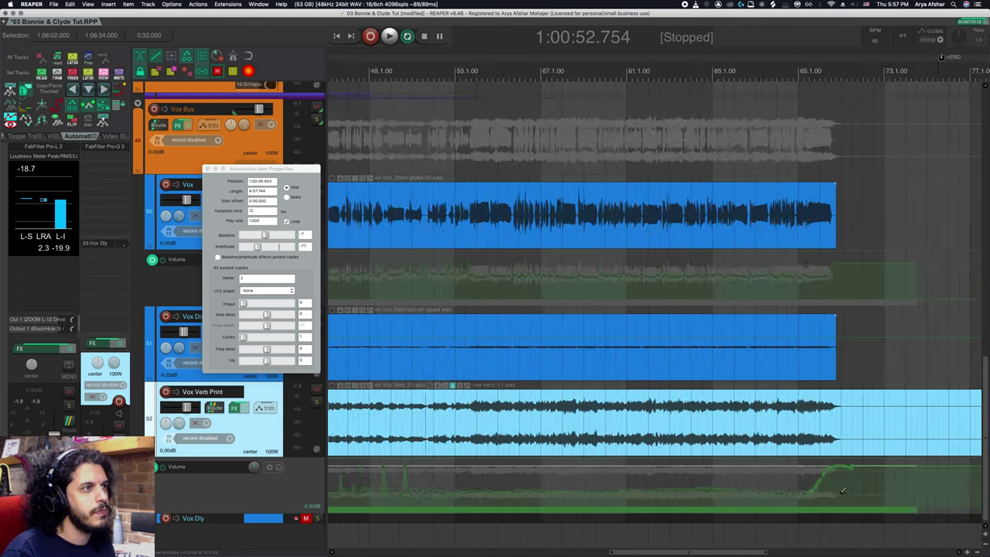
- Split the Vox track's volume automation item at marker B, at 1:03:10.000
{"action": "scroll", "coordinate": [727, 487], "scroll_direction": "up", "scroll_amount": 3}
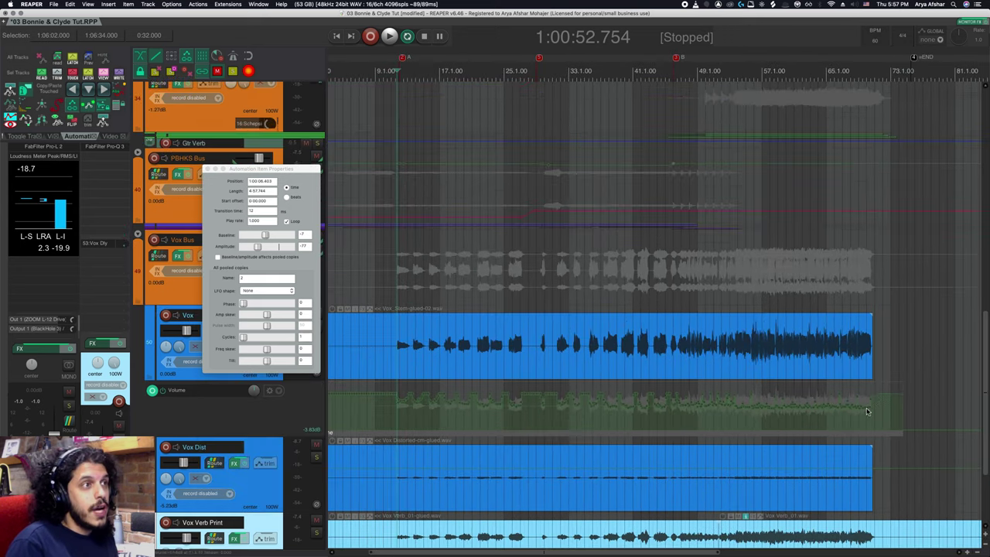
{"action": "scroll", "coordinate": [594, 417], "scroll_direction": "up", "scroll_amount": 2}
{"action": "scroll", "coordinate": [591, 411], "scroll_direction": "up", "scroll_amount": 2}
{"action": "scroll", "coordinate": [583, 472], "scroll_direction": "up", "scroll_amount": 3}
{"action": "scroll", "coordinate": [580, 476], "scroll_direction": "down", "scroll_amount": 2}
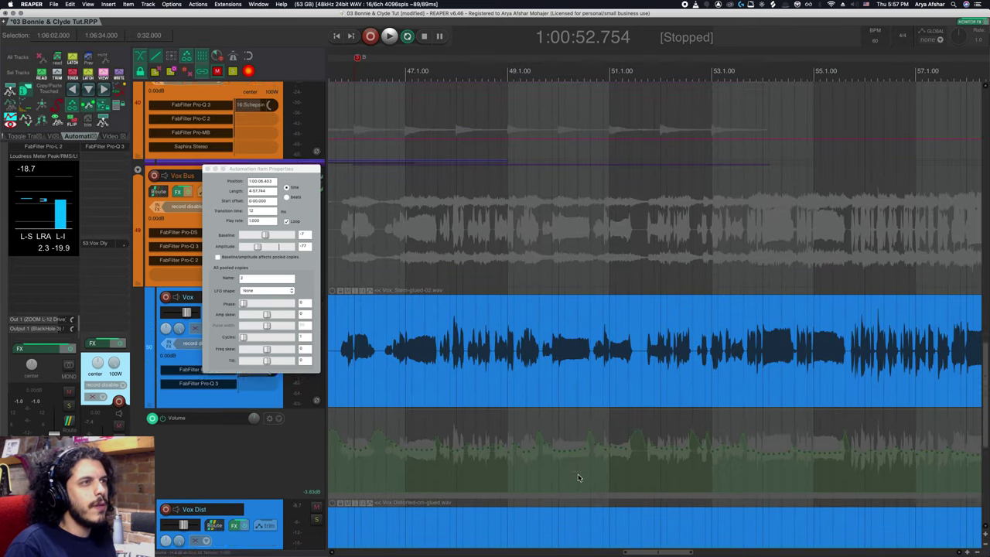
{"action": "scroll", "coordinate": [576, 464], "scroll_direction": "left", "scroll_amount": 2}
{"action": "scroll", "coordinate": [572, 429], "scroll_direction": "down", "scroll_amount": 1}
{"action": "scroll", "coordinate": [530, 399], "scroll_direction": "up", "scroll_amount": 4}
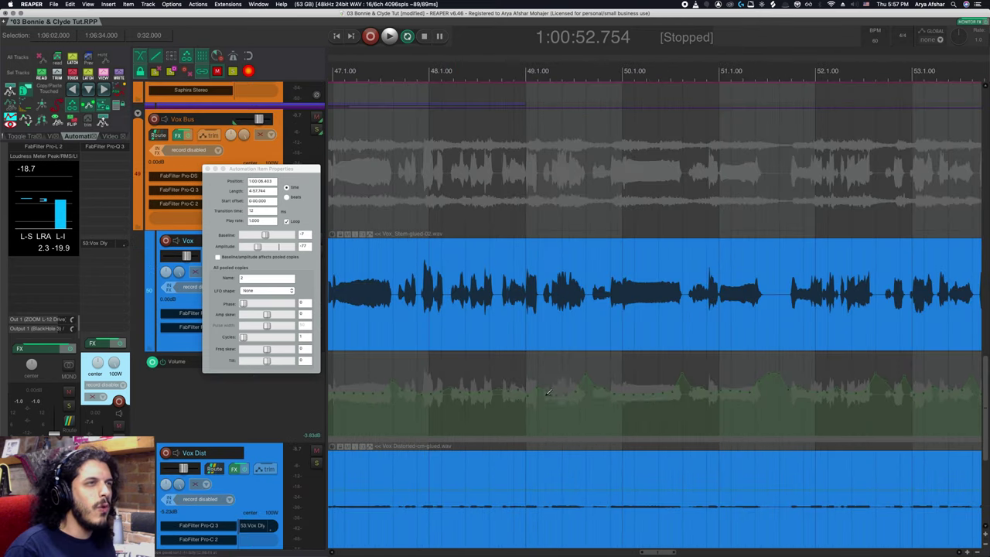
{"action": "scroll", "coordinate": [604, 392], "scroll_direction": "left", "scroll_amount": 5}
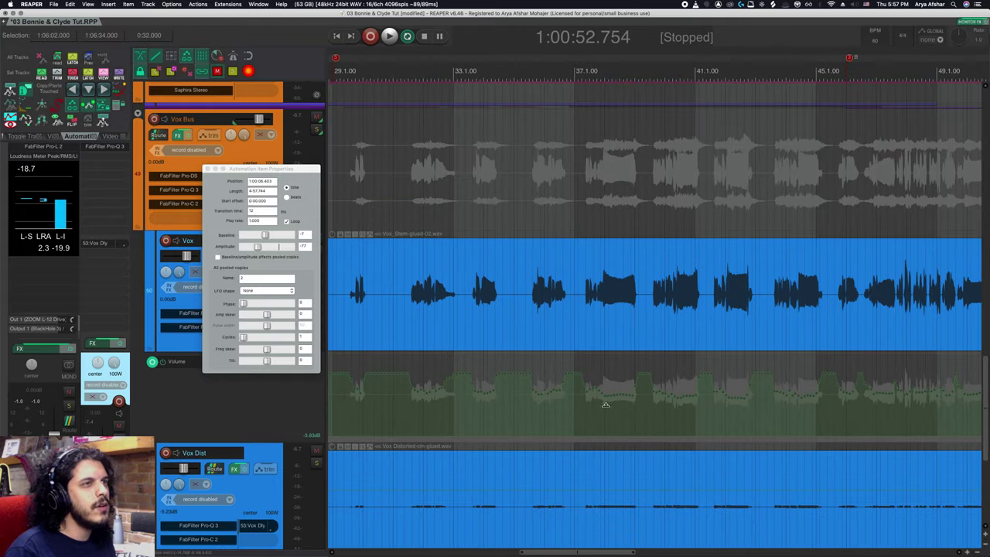
{"action": "scroll", "coordinate": [605, 405], "scroll_direction": "right", "scroll_amount": 4}
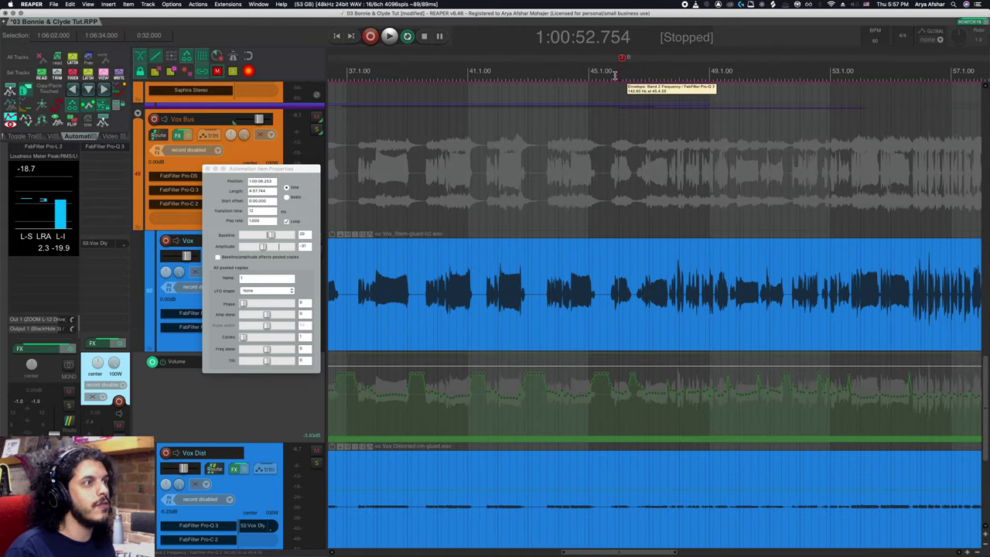
{"action": "left_click", "coordinate": [618, 86]}
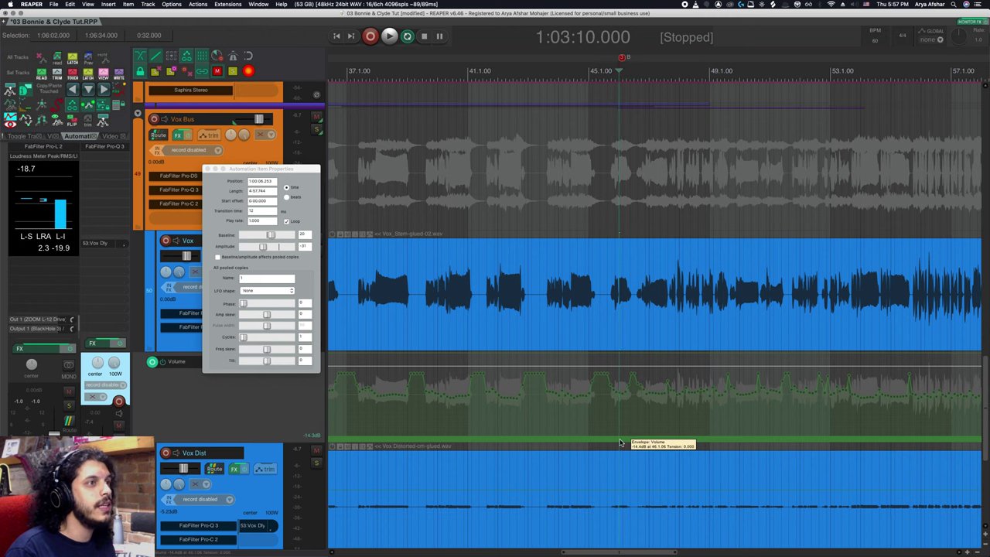
{"action": "right_click", "coordinate": [619, 442]}
{"action": "left_click", "coordinate": [634, 524]}
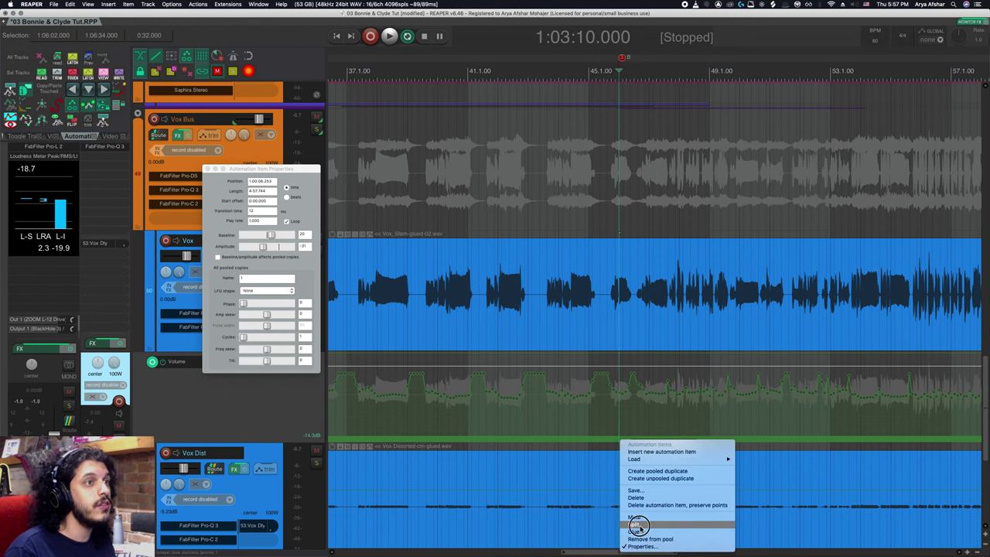
- Set the amplitude to -15 and the baseline to 28 for the Vox automation item after marker B
{"action": "scroll", "coordinate": [607, 472], "scroll_direction": "right", "scroll_amount": 2}
{"action": "double_click", "coordinate": [574, 440]}
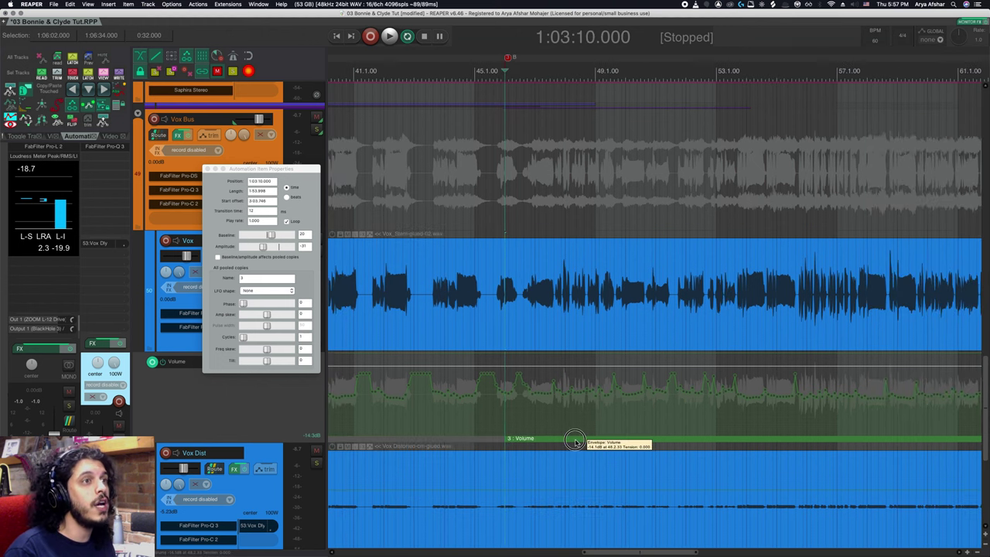
{"action": "left_click_drag", "start_coordinate": [266, 246], "coordinate": [266, 246]}
{"action": "scroll", "coordinate": [450, 429], "scroll_direction": "right", "scroll_amount": 2}
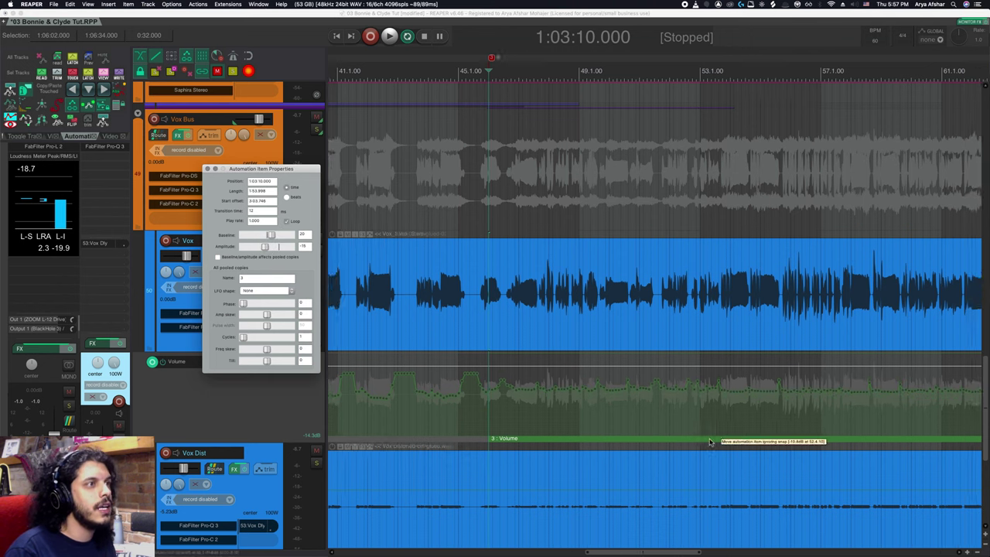
{"action": "scroll", "coordinate": [609, 441], "scroll_direction": "right", "scroll_amount": 2}
{"action": "scroll", "coordinate": [610, 441], "scroll_direction": "right", "scroll_amount": 1}
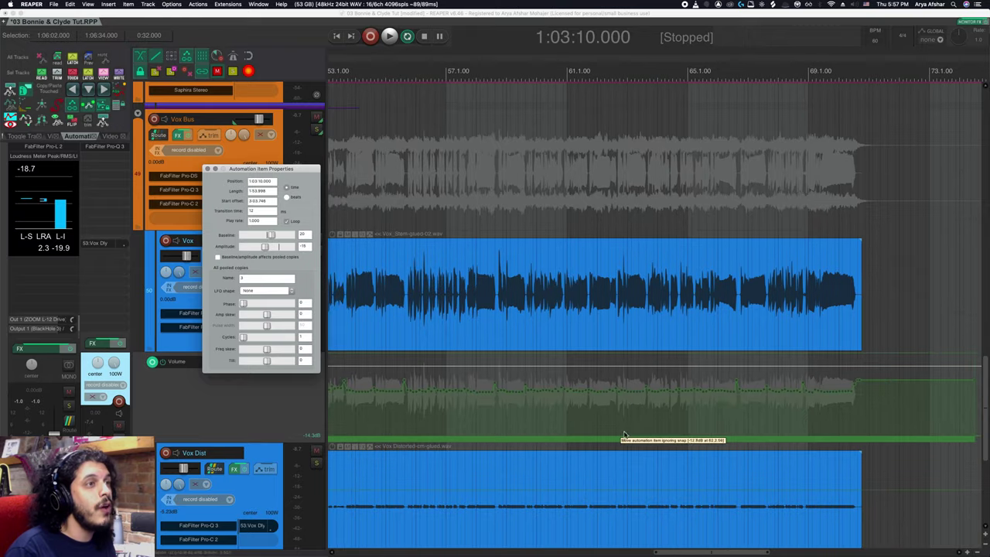
{"action": "scroll", "coordinate": [600, 430], "scroll_direction": "left", "scroll_amount": 2}
{"action": "scroll", "coordinate": [573, 417], "scroll_direction": "down", "scroll_amount": 3}
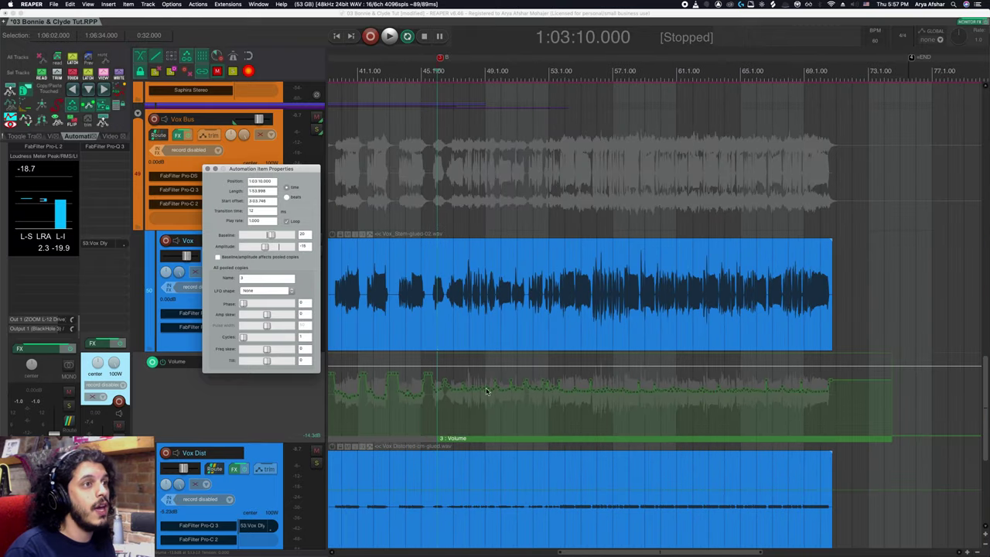
{"action": "left_click_drag", "start_coordinate": [270, 235], "coordinate": [273, 234]}
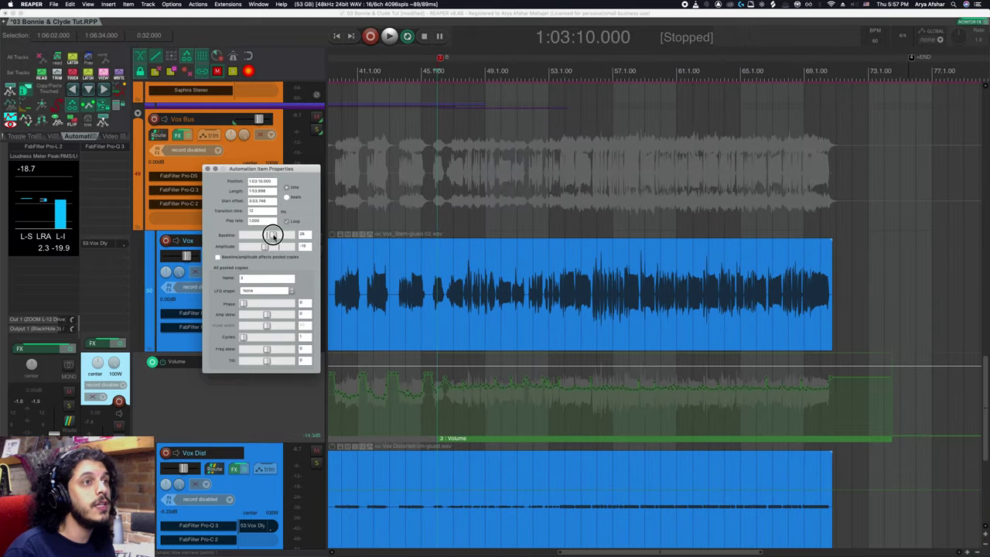
- Delete both Vox volume automation items while preserving their envelope points
{"action": "right_click", "coordinate": [450, 440]}
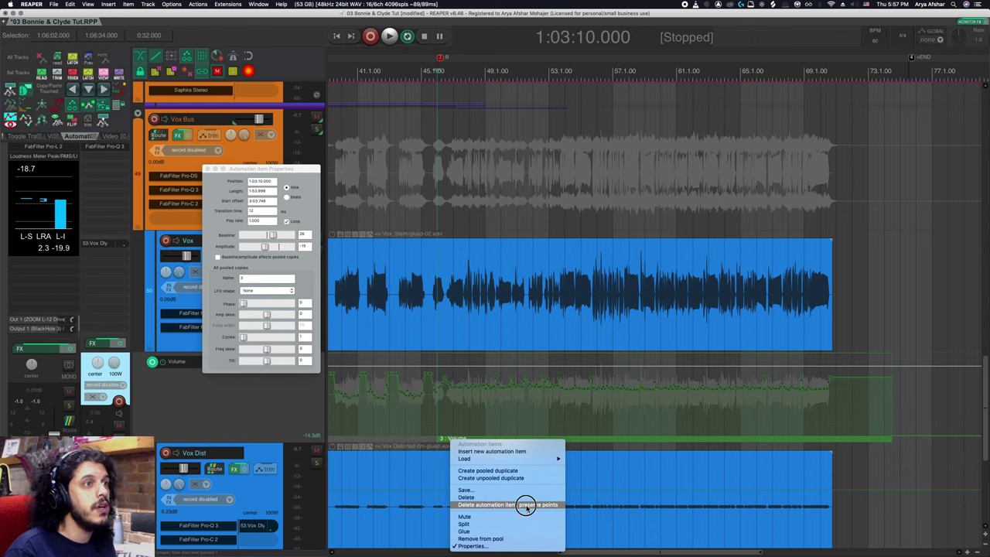
{"action": "left_click", "coordinate": [526, 504]}
{"action": "right_click", "coordinate": [429, 440]}
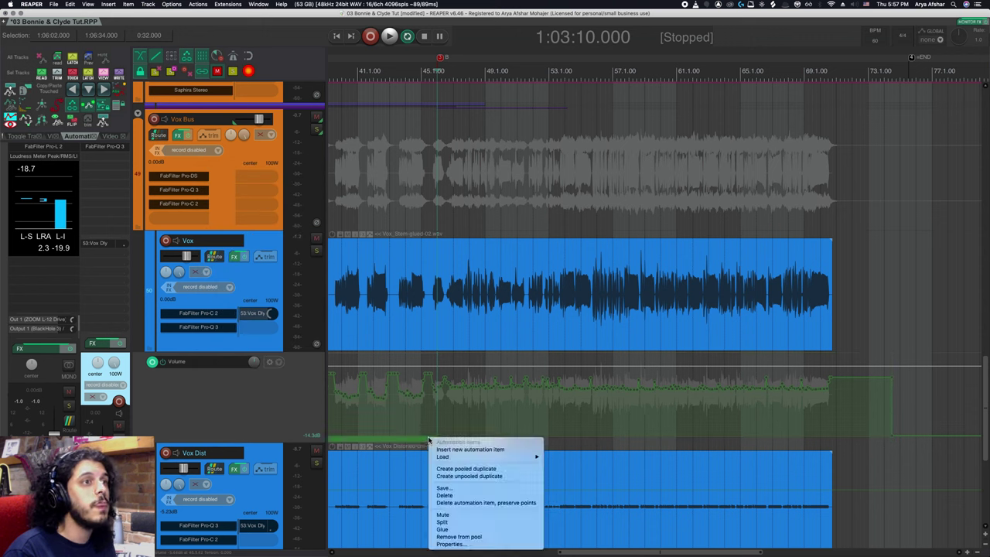
{"action": "left_click", "coordinate": [464, 502]}
- Delete the Vox volume envelope point at the former split at bar 46
{"action": "scroll", "coordinate": [480, 410], "scroll_direction": "up", "scroll_amount": 10}
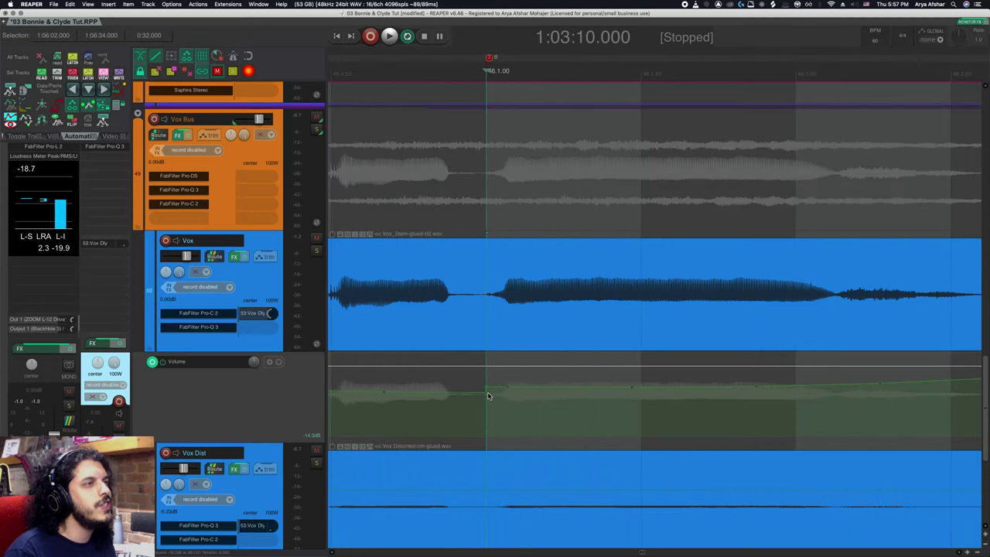
{"action": "left_click", "coordinate": [487, 392]}
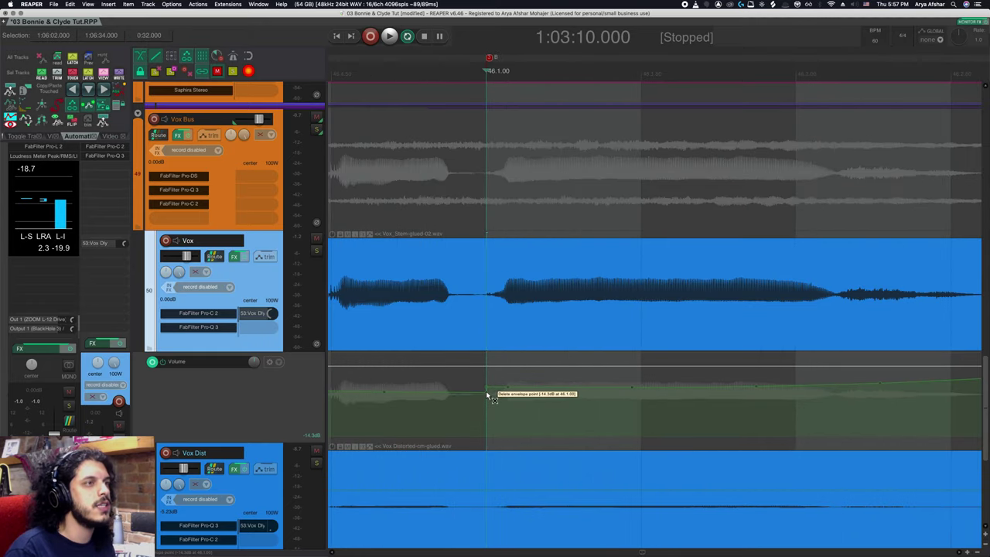
{"action": "scroll", "coordinate": [487, 411], "scroll_direction": "down", "scroll_amount": 8}
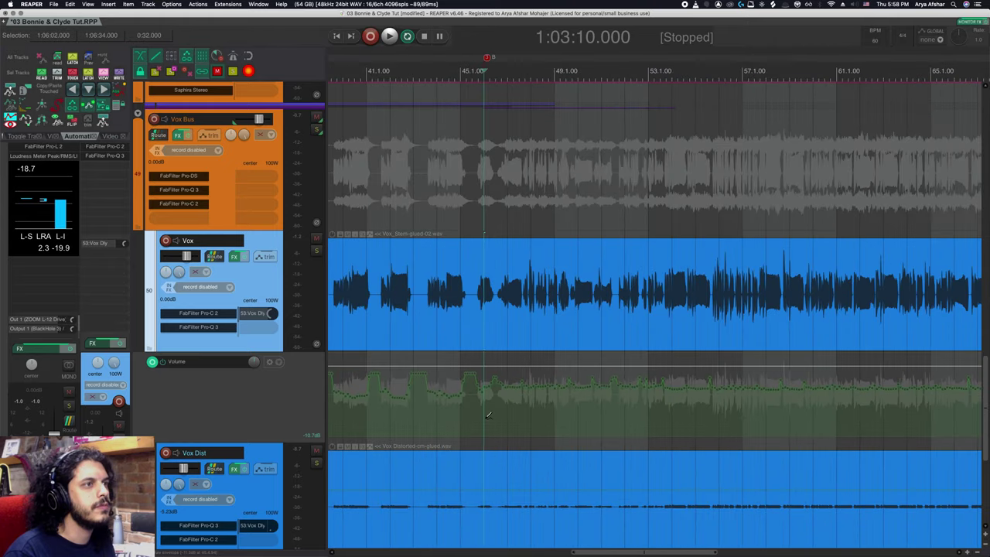
- Examine the Vox volume envelope from the bars before marker B through to the end of the vocal item
{"action": "scroll", "coordinate": [480, 410], "scroll_direction": "down", "scroll_amount": 6}
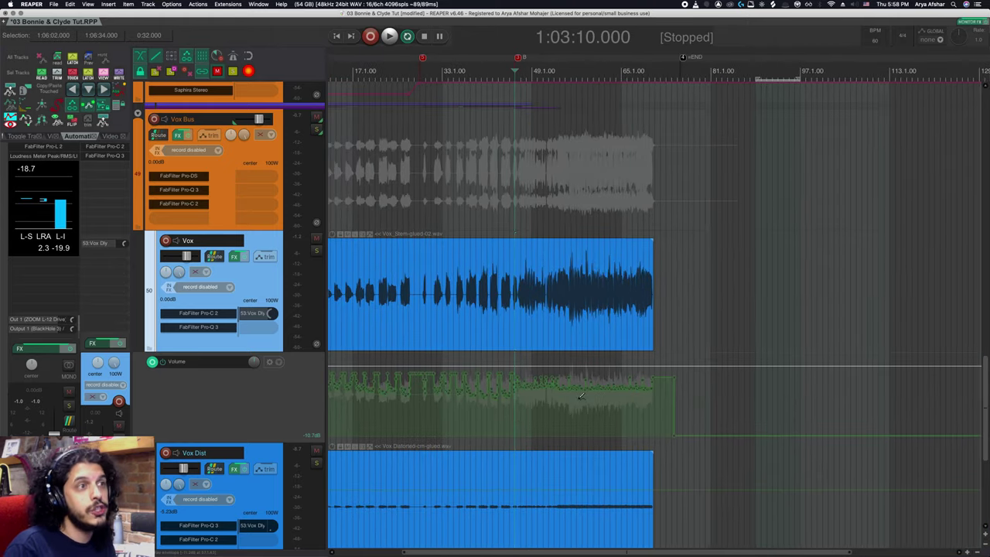
{"action": "scroll", "coordinate": [581, 395], "scroll_direction": "up", "scroll_amount": 3}
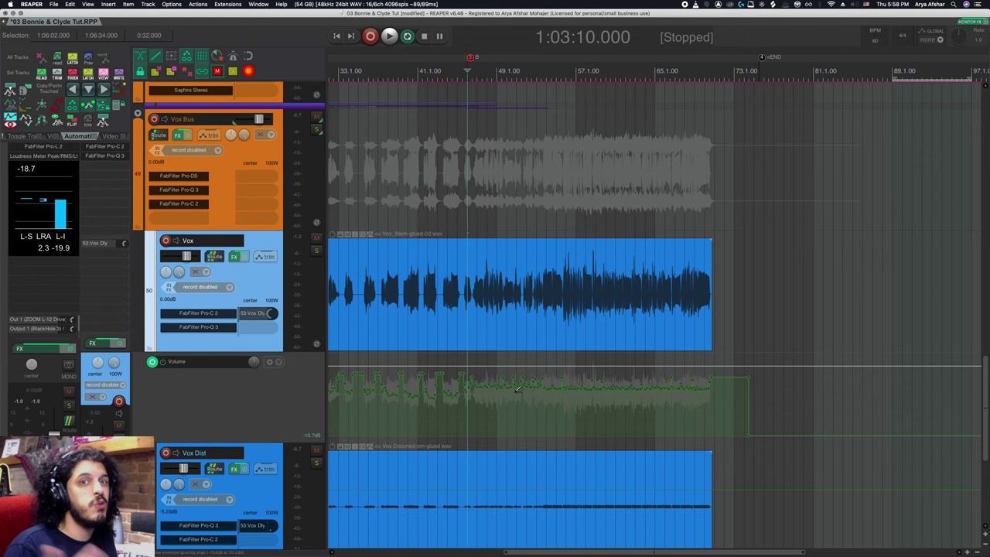
{"action": "scroll", "coordinate": [518, 394], "scroll_direction": "up", "scroll_amount": 2}
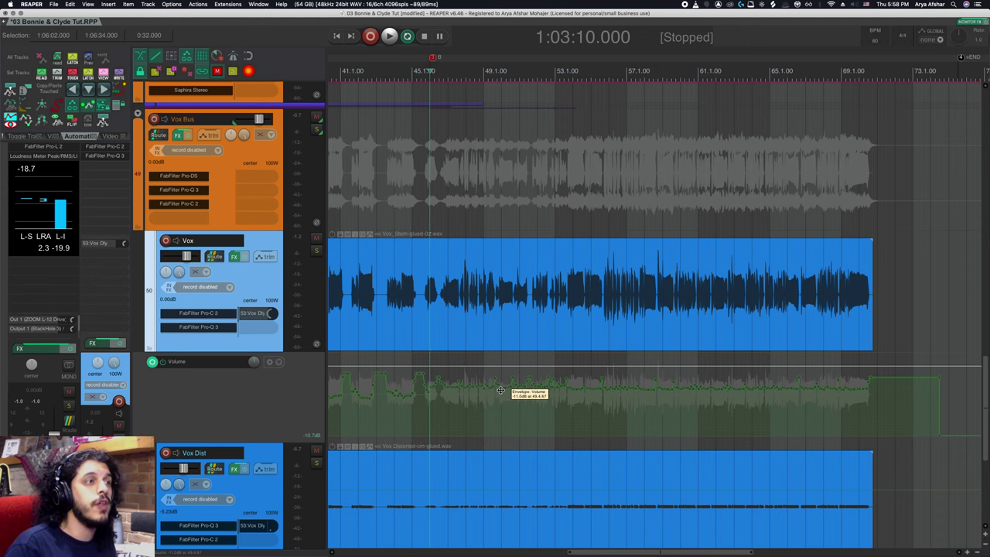
{"action": "scroll", "coordinate": [488, 395], "scroll_direction": "right", "scroll_amount": 2}
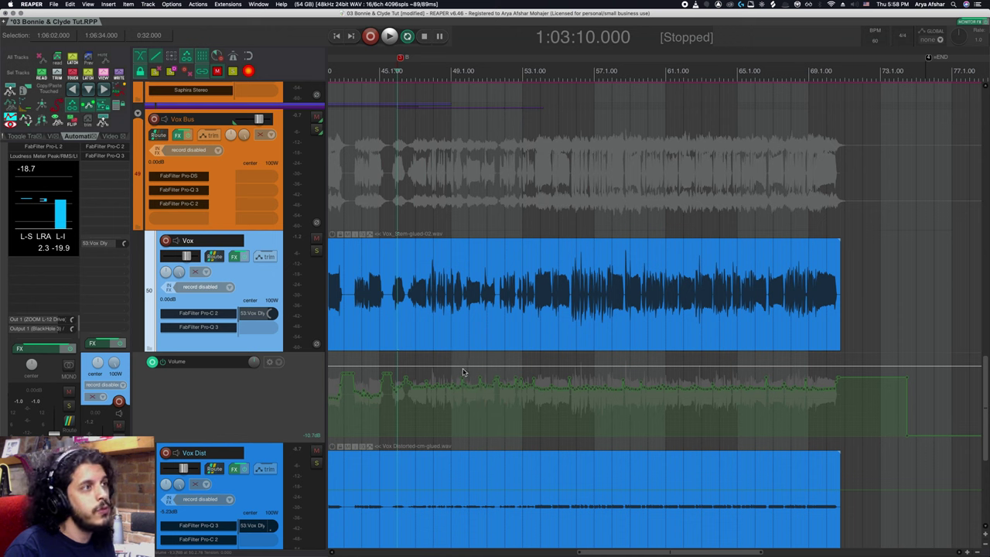
{"action": "left_click_drag", "start_coordinate": [461, 371], "coordinate": [643, 380]}
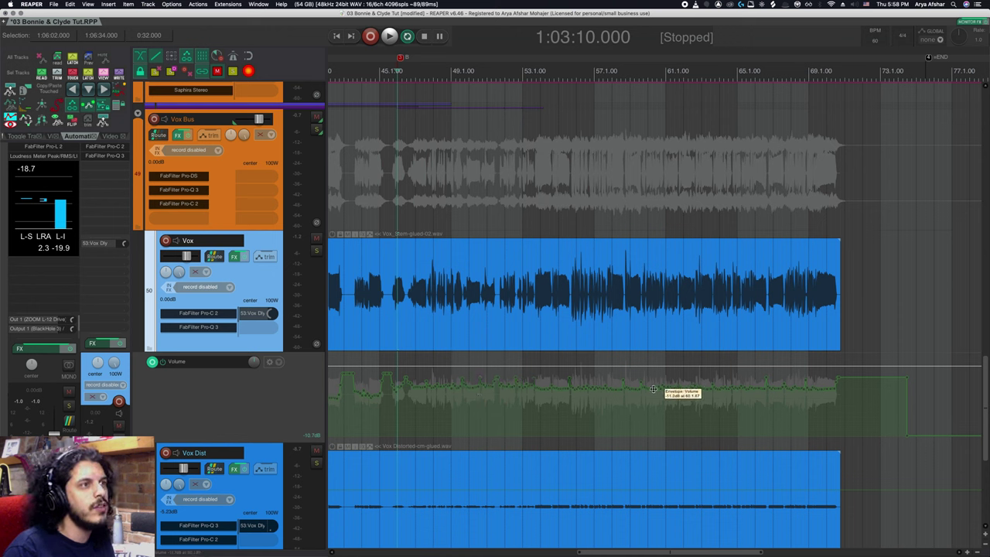
{"action": "scroll", "coordinate": [654, 389], "scroll_direction": "right", "scroll_amount": 3}
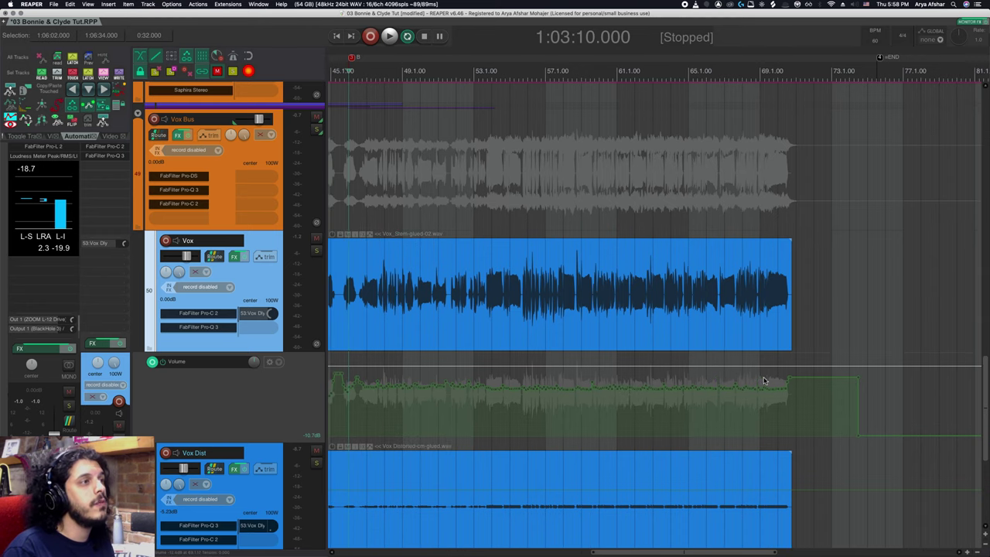
{"action": "scroll", "coordinate": [796, 399], "scroll_direction": "down", "scroll_amount": 4}
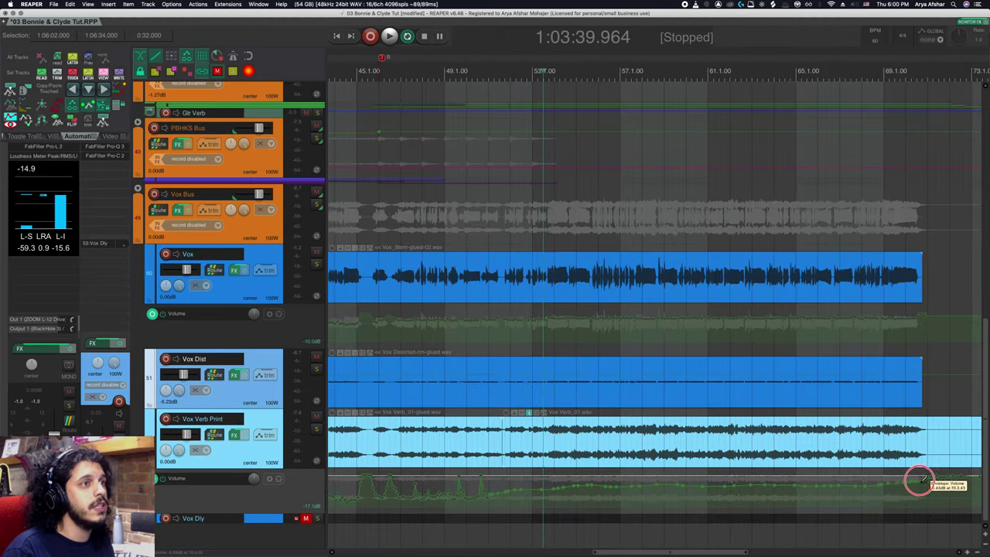
- Play the song from 1:03:39.964 to hear the automated vocal and its reverb print, and stop playback
{"action": "key", "text": "space"}
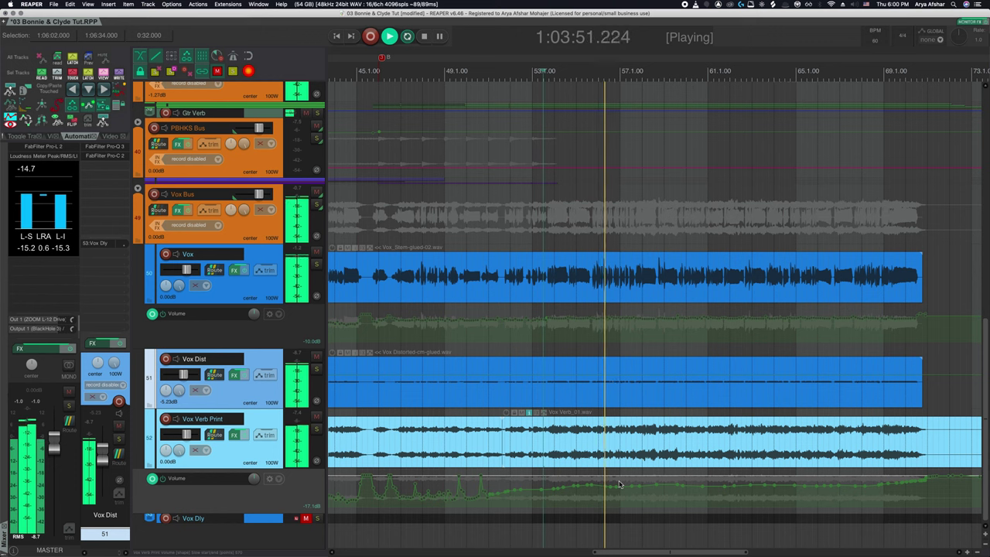
{"action": "key", "text": "space"}
- Unmute the Schepsination track
{"action": "scroll", "coordinate": [618, 484], "scroll_direction": "up", "scroll_amount": 3}
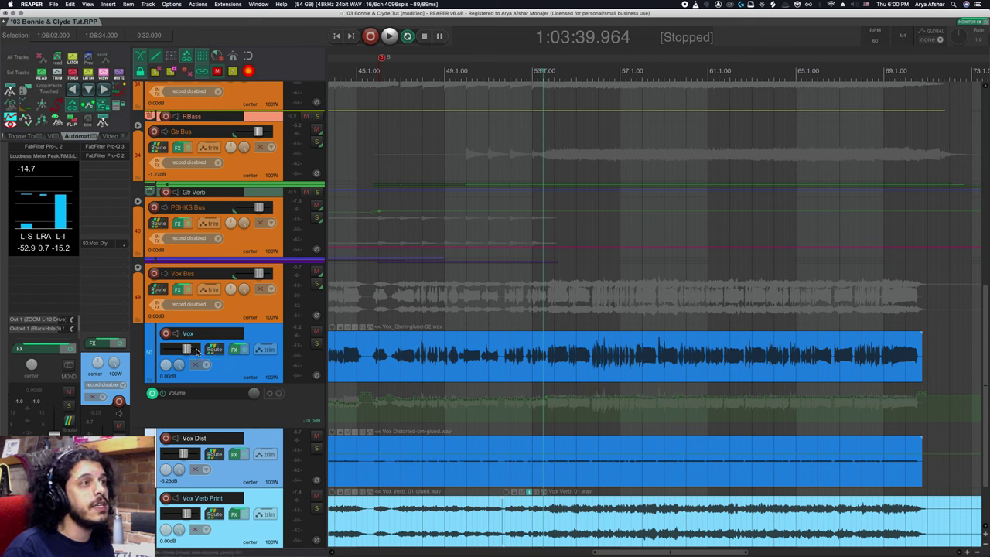
{"action": "scroll", "coordinate": [481, 320], "scroll_direction": "up", "scroll_amount": 5}
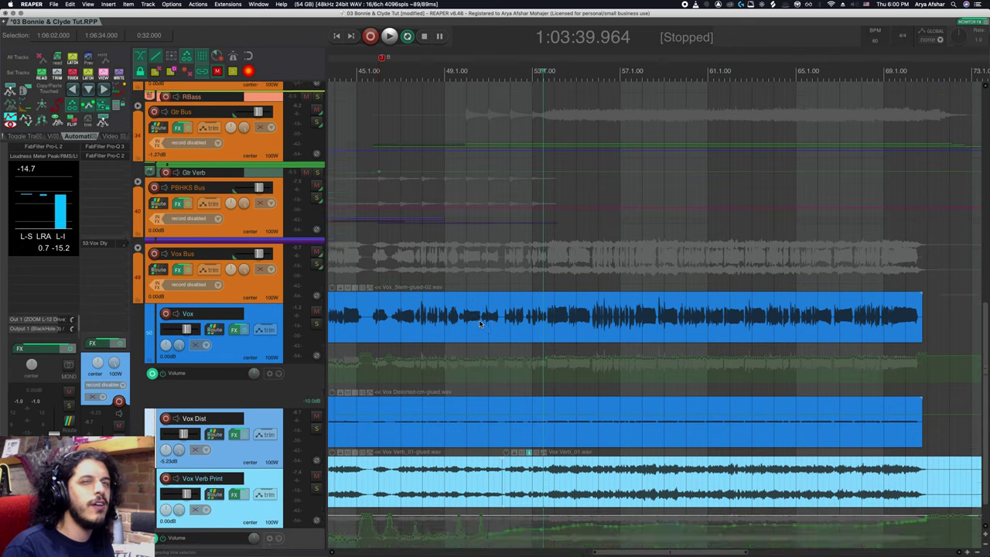
{"action": "scroll", "coordinate": [481, 320], "scroll_direction": "up", "scroll_amount": 3}
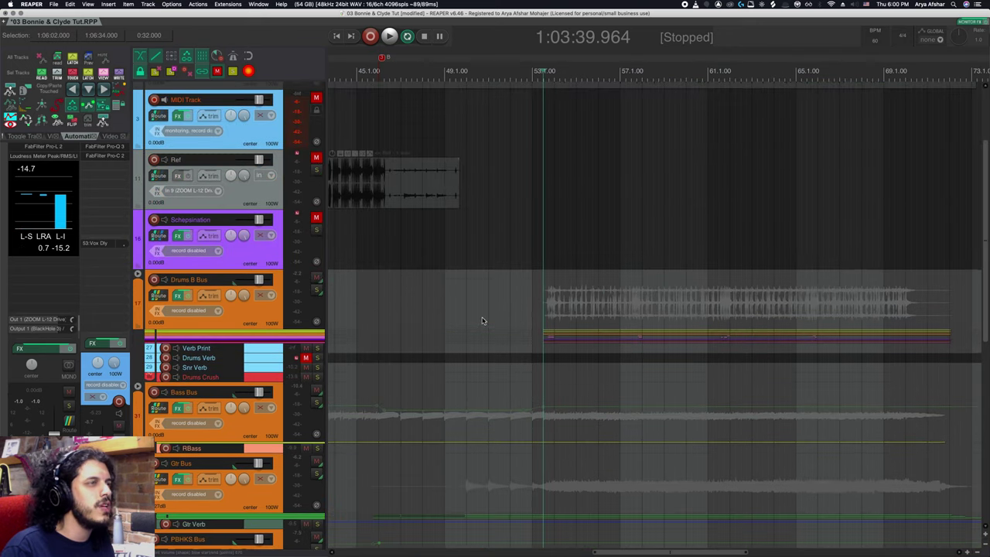
{"action": "left_click", "coordinate": [316, 217]}
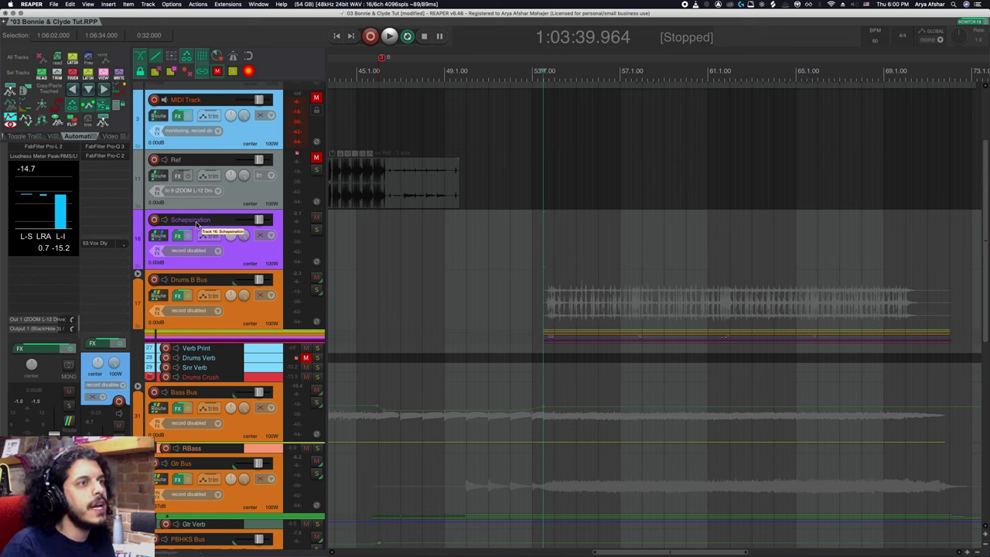
- Inspect the Schepsination track's receives and the threshold and ratio of its FabFilter Pro-C 2 compressor, closing both windows
{"action": "left_click", "coordinate": [159, 237]}
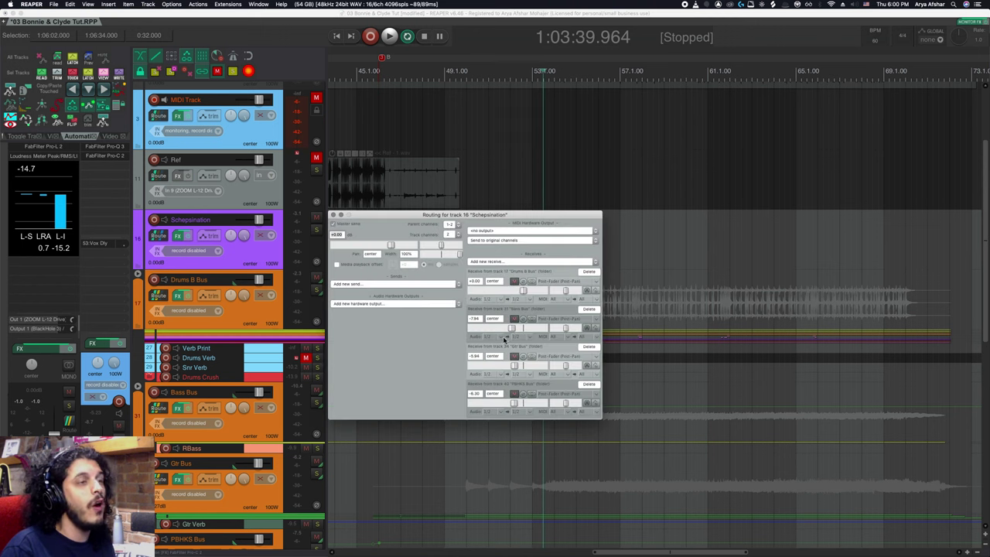
{"action": "left_click", "coordinate": [333, 217]}
{"action": "left_click", "coordinate": [177, 235]}
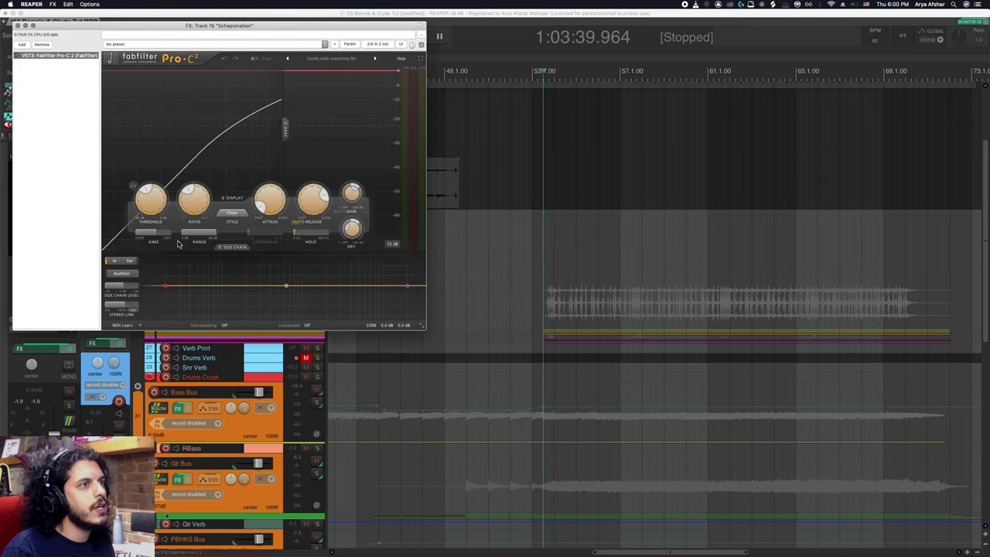
{"action": "mouse_move", "coordinate": [192, 211]}
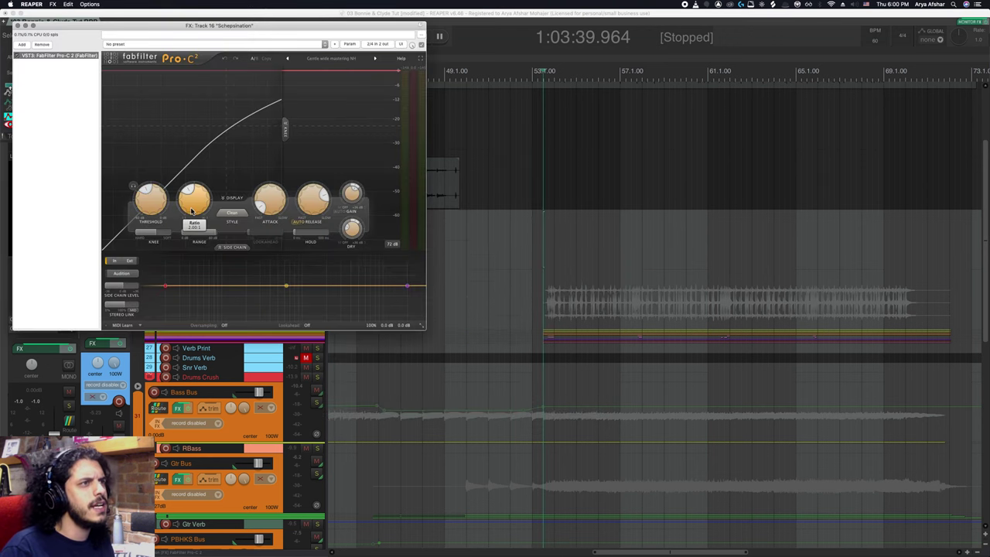
{"action": "mouse_move", "coordinate": [159, 210]}
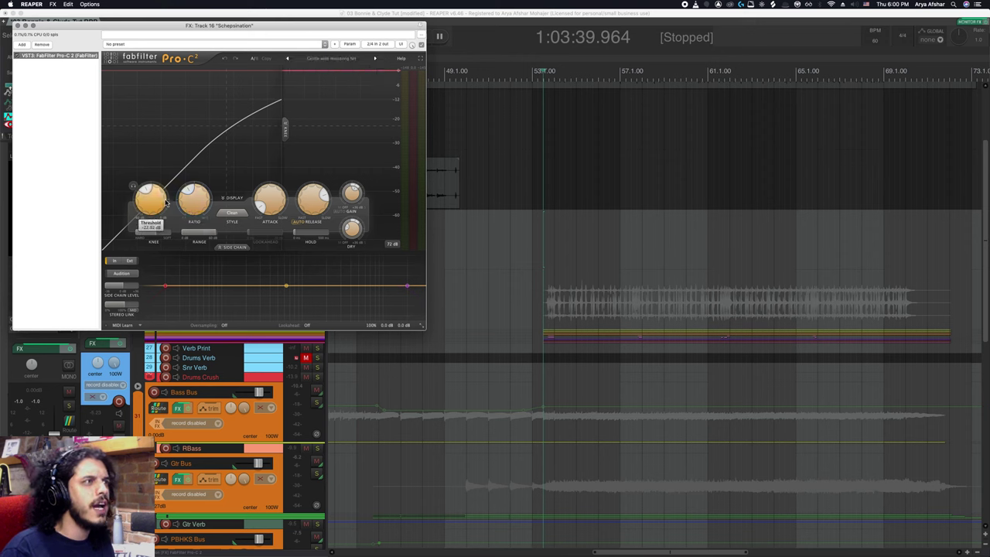
{"action": "left_click", "coordinate": [19, 26]}
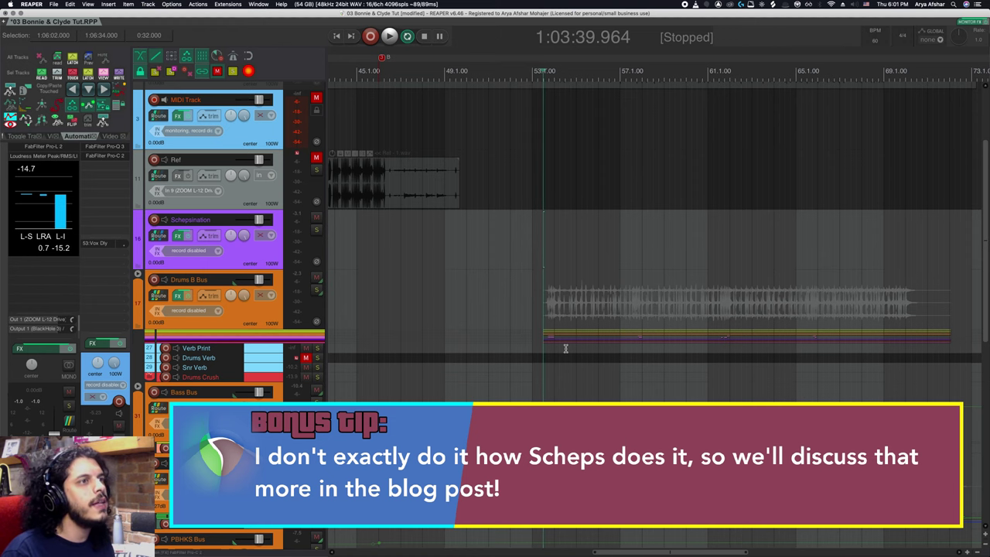
- Look over the Schepsination, instrument bus and vocal tracks from about bar 53 to the end of the song
{"action": "scroll", "coordinate": [537, 345], "scroll_direction": "right", "scroll_amount": 4}
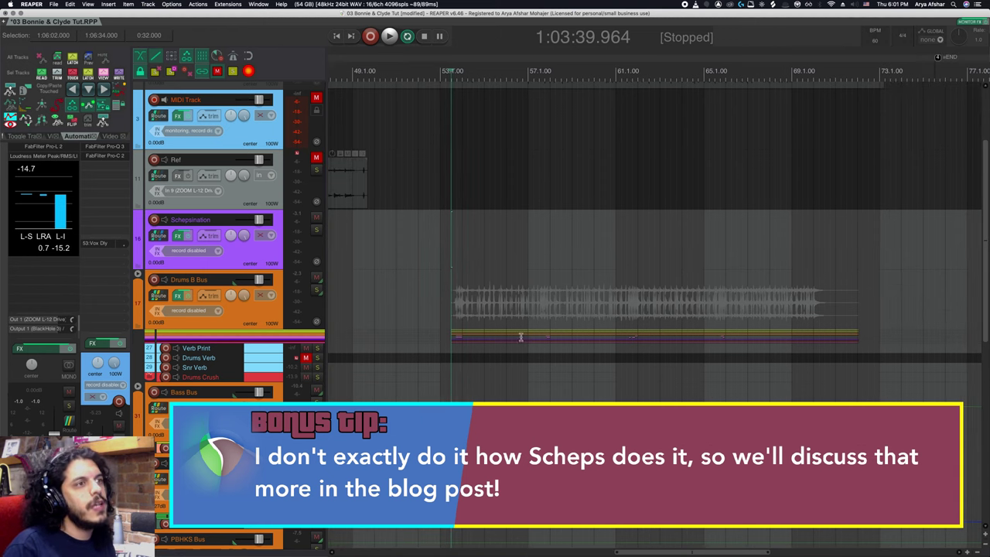
{"action": "scroll", "coordinate": [510, 331], "scroll_direction": "down", "scroll_amount": 3}
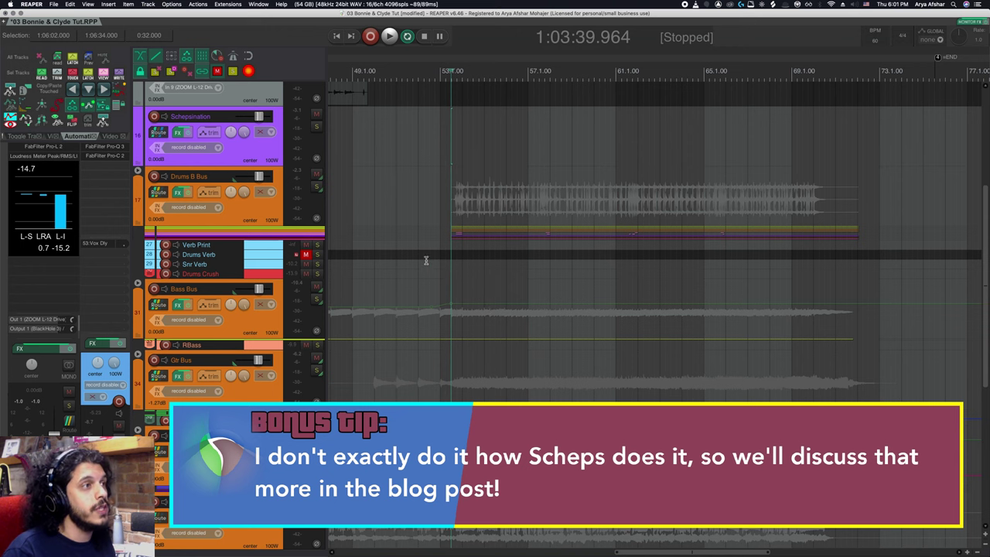
{"action": "scroll", "coordinate": [417, 242], "scroll_direction": "up", "scroll_amount": 2}
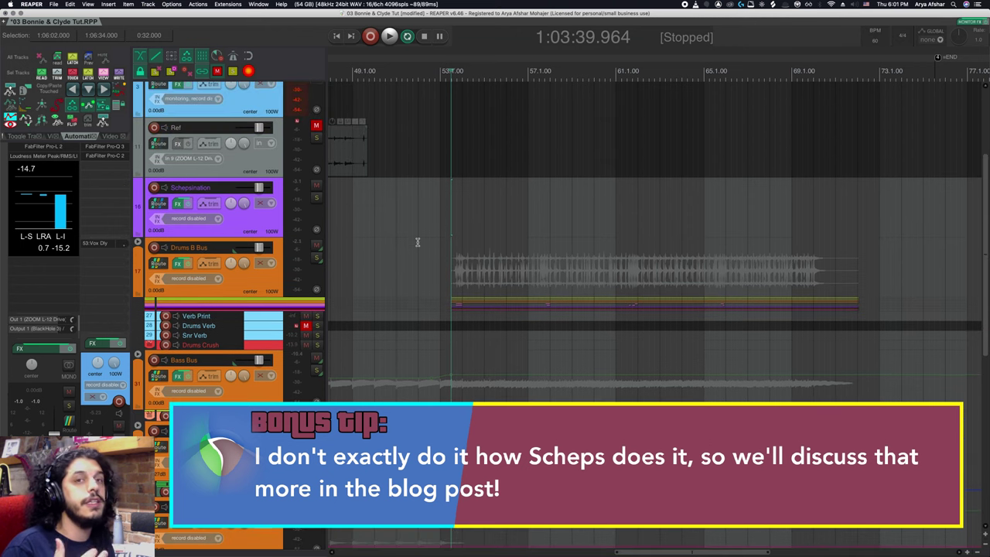
{"action": "scroll", "coordinate": [418, 242], "scroll_direction": "down", "scroll_amount": 4}
{"action": "scroll", "coordinate": [418, 242], "scroll_direction": "down", "scroll_amount": 6}
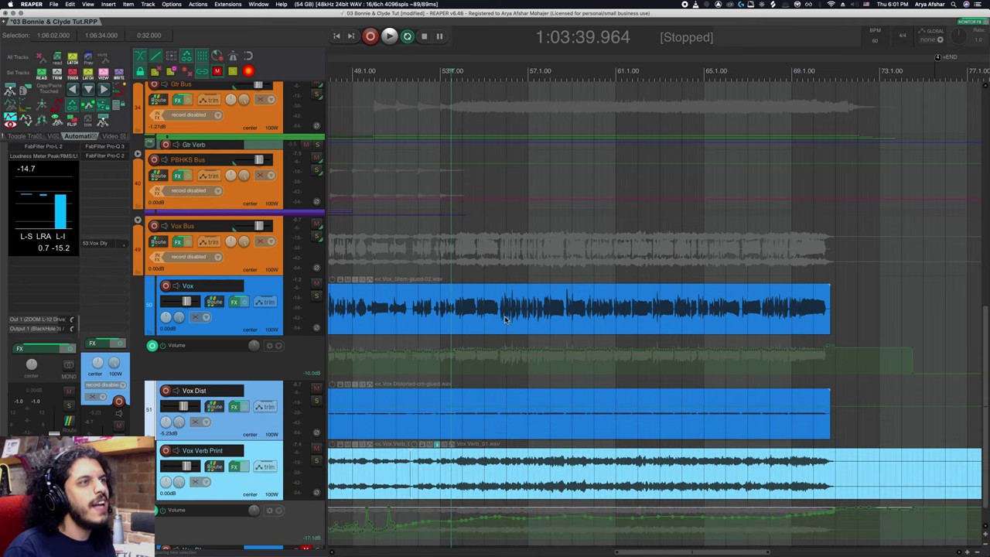
{"action": "scroll", "coordinate": [504, 319], "scroll_direction": "up", "scroll_amount": 7}
{"action": "scroll", "coordinate": [505, 321], "scroll_direction": "up", "scroll_amount": 3}
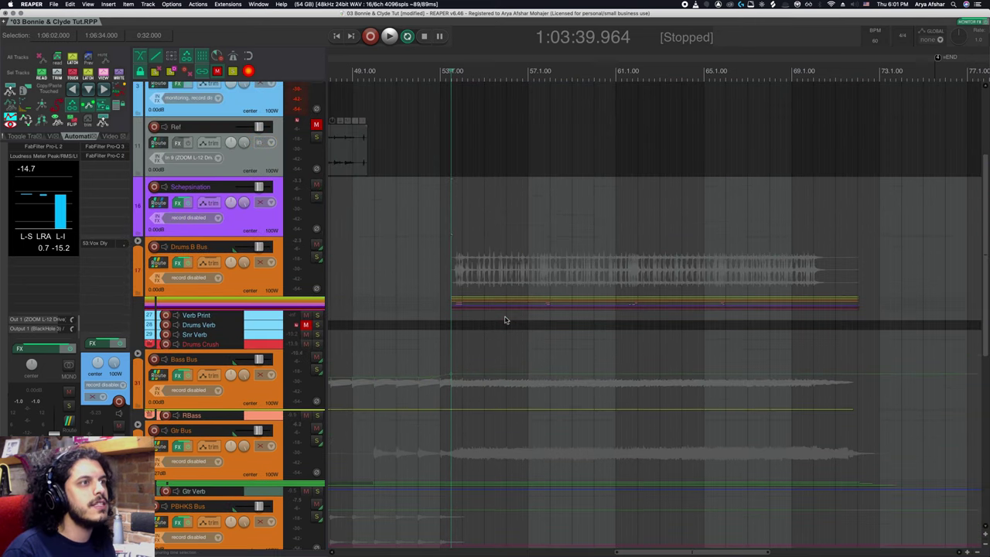
- Open the SWS Loudness analysis, and show and select the Schepsination track's volume envelope
{"action": "key", "text": "shift+l"}
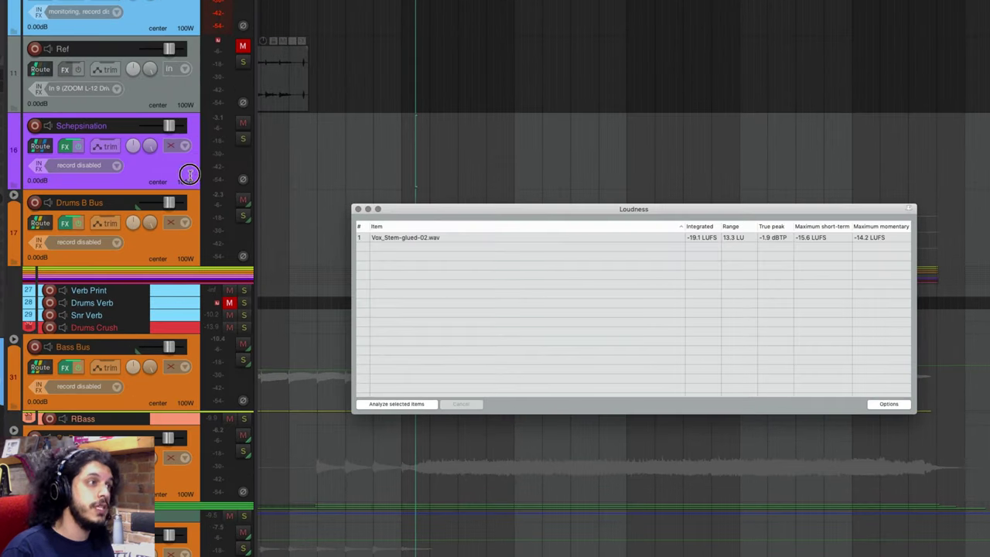
{"action": "left_click", "coordinate": [273, 228]}
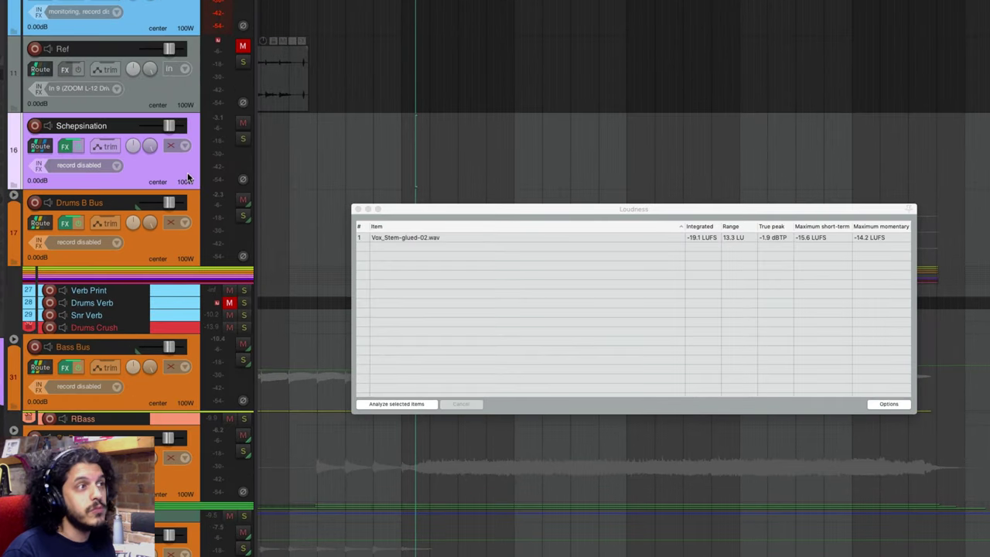
{"action": "key", "text": "v"}
{"action": "left_click_drag", "start_coordinate": [469, 210], "coordinate": [463, 307]}
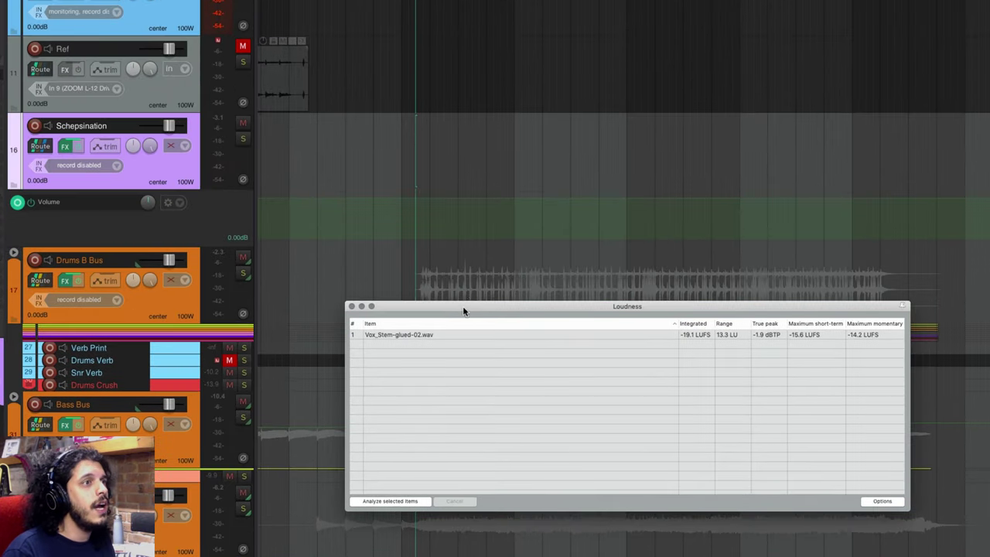
{"action": "left_click", "coordinate": [230, 223]}
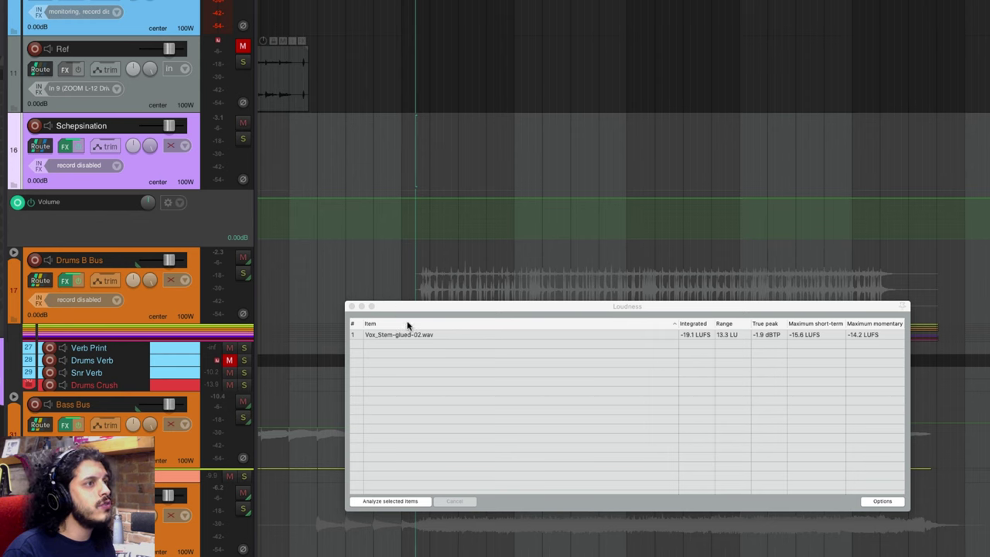
- Create the short-term loudness graph of Vox_Stem-glued-02.wav (-41 to -14 LUFS) in the Schepsination volume envelope and close the Loudness window
{"action": "right_click", "coordinate": [400, 335]}
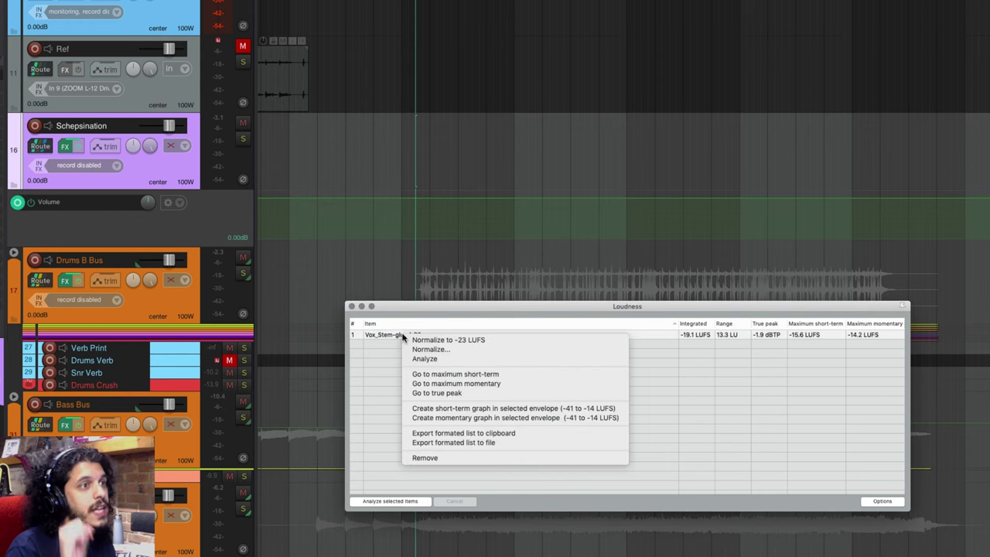
{"action": "left_click", "coordinate": [453, 409]}
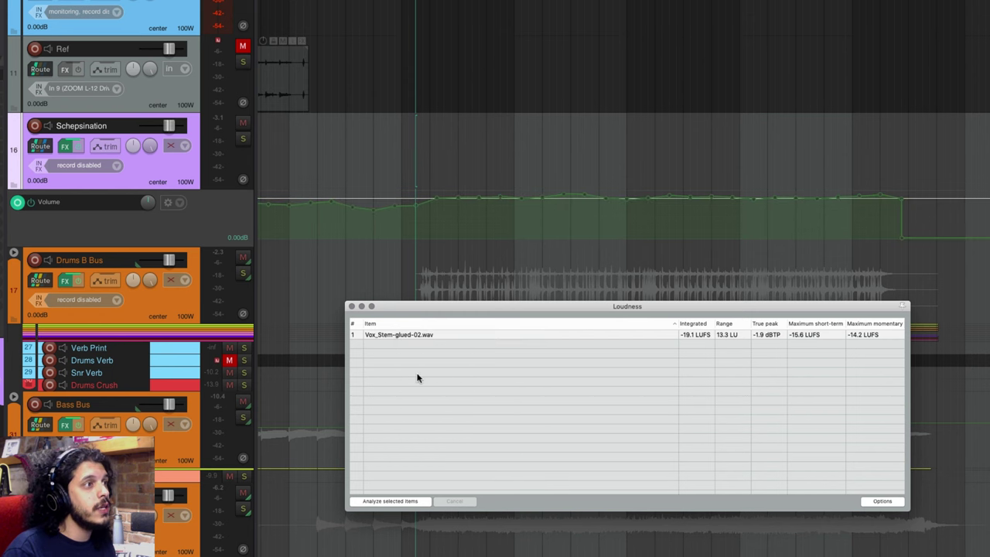
{"action": "left_click", "coordinate": [351, 307]}
- Examine the loudness-based volume envelope on the Schepsination track across the whole song, from before marker A to the end
{"action": "scroll", "coordinate": [389, 289], "scroll_direction": "left", "scroll_amount": 2}
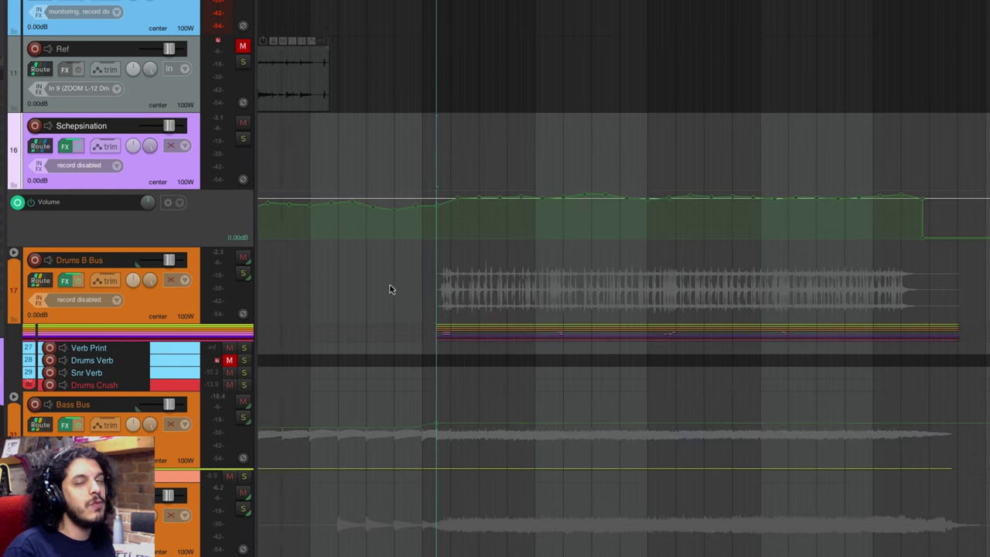
{"action": "scroll", "coordinate": [473, 208], "scroll_direction": "up", "scroll_amount": 3}
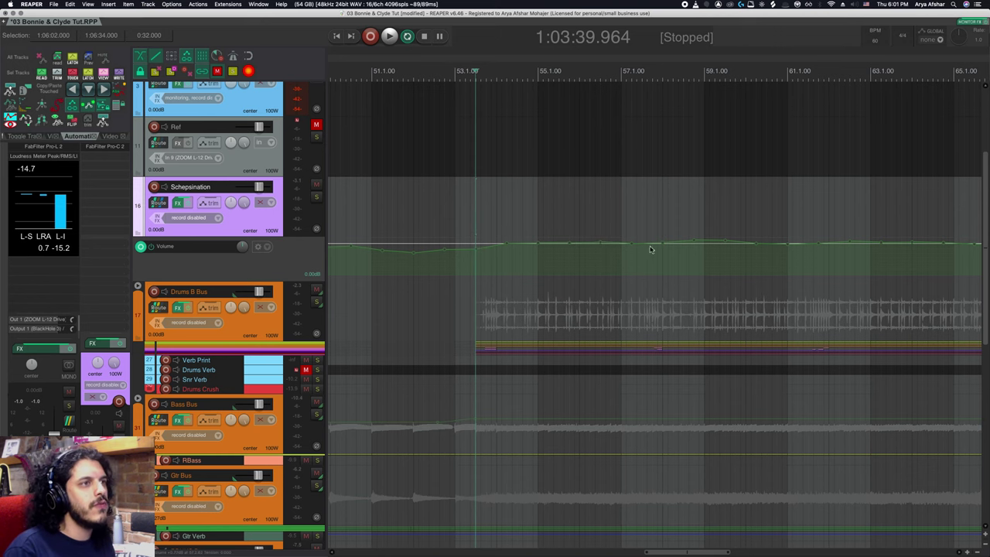
{"action": "scroll", "coordinate": [644, 271], "scroll_direction": "down", "scroll_amount": 6}
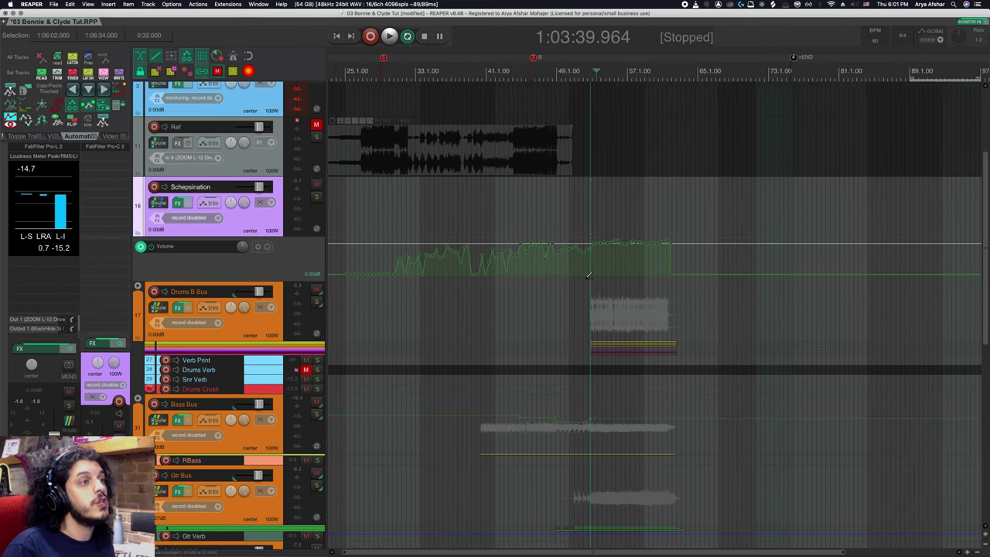
{"action": "scroll", "coordinate": [585, 281], "scroll_direction": "up", "scroll_amount": 6}
{"action": "scroll", "coordinate": [627, 276], "scroll_direction": "down", "scroll_amount": 3}
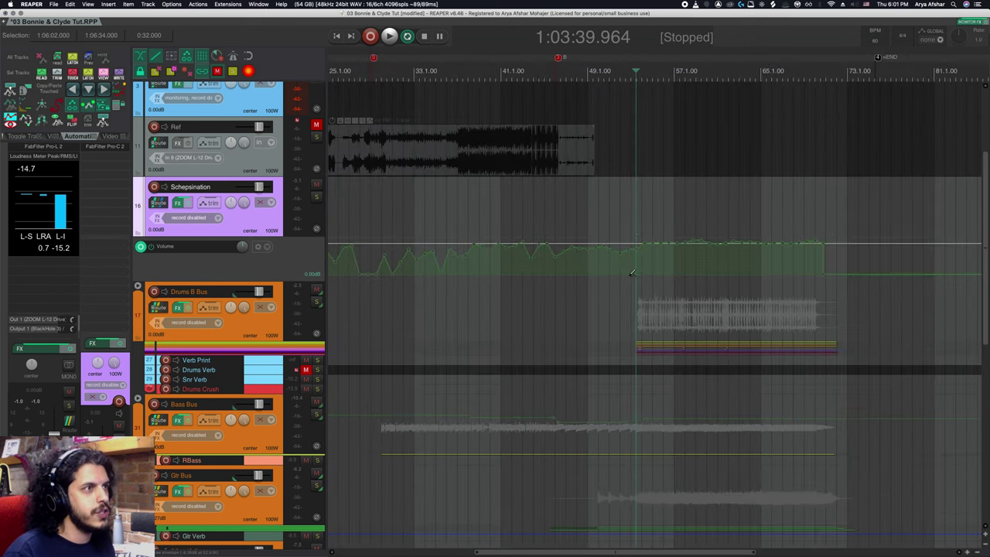
{"action": "scroll", "coordinate": [629, 271], "scroll_direction": "left", "scroll_amount": 3}
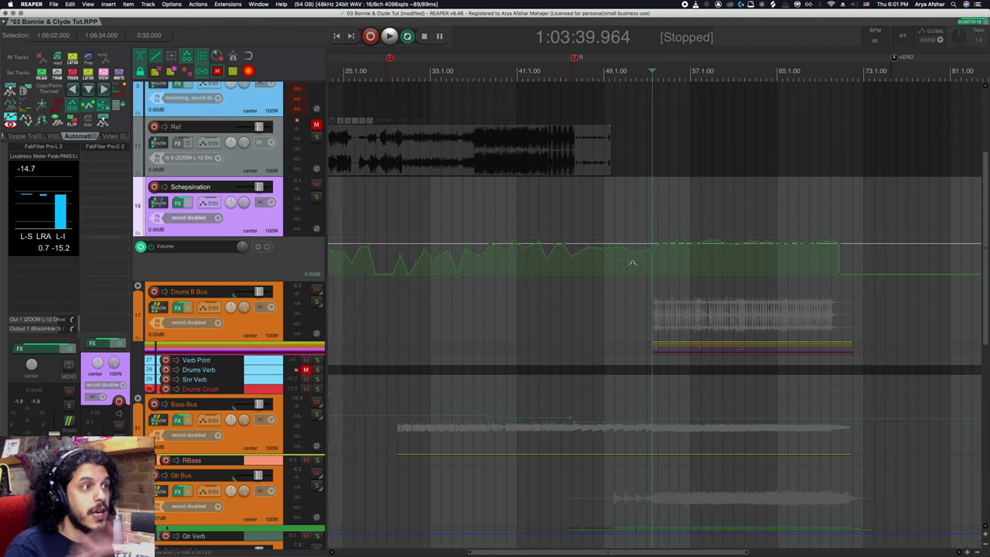
{"action": "scroll", "coordinate": [490, 272], "scroll_direction": "left", "scroll_amount": 5}
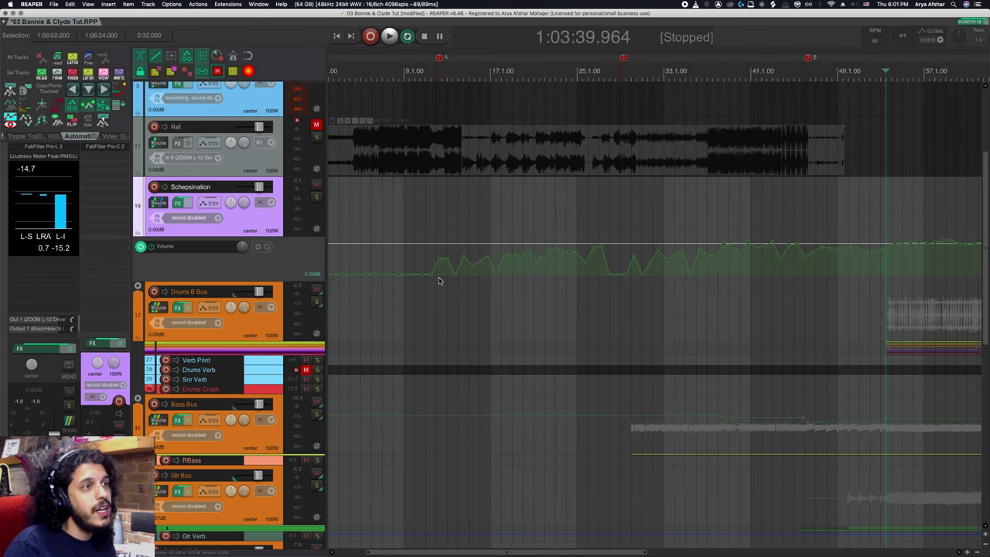
{"action": "scroll", "coordinate": [439, 280], "scroll_direction": "down", "scroll_amount": 3}
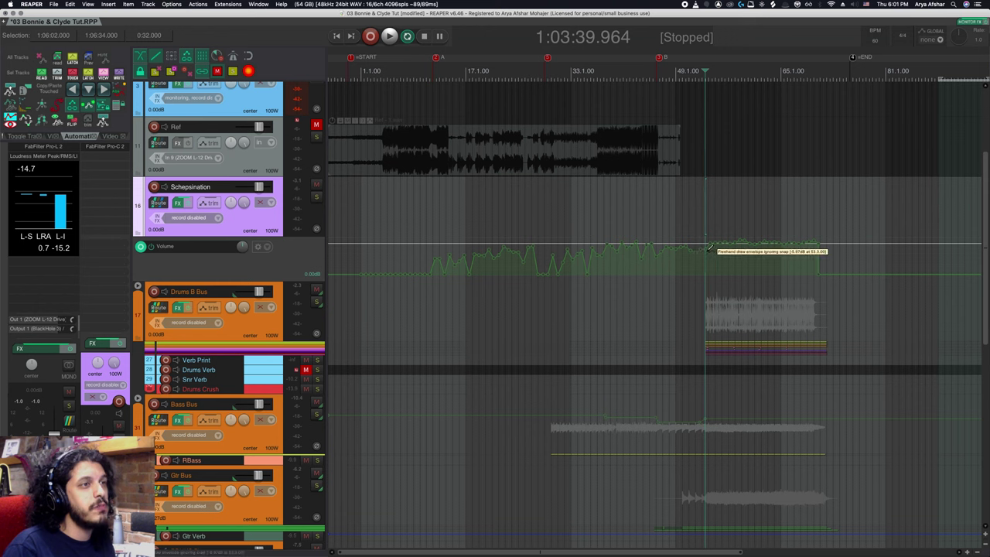
- Redraw the Schepsination volume envelope to stay at the floor, rise steeply into bar 53, and fade out around bar 71
{"action": "mouse_move", "coordinate": [709, 247]}
{"action": "left_mouse_down"}
{"action": "mouse_move", "coordinate": [627, 291]}
{"action": "mouse_move", "coordinate": [349, 294]}
{"action": "left_mouse_up"}
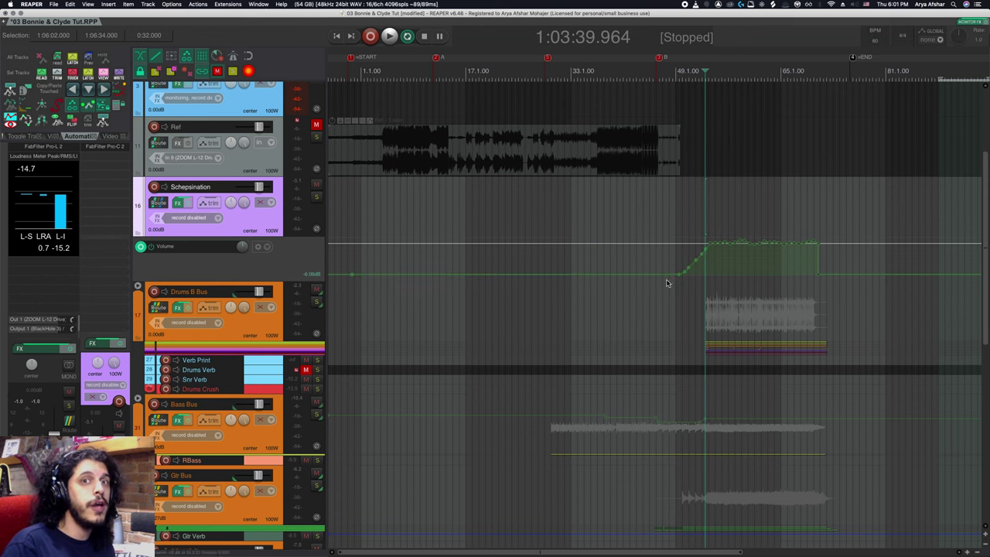
{"action": "scroll", "coordinate": [665, 281], "scroll_direction": "up", "scroll_amount": 4}
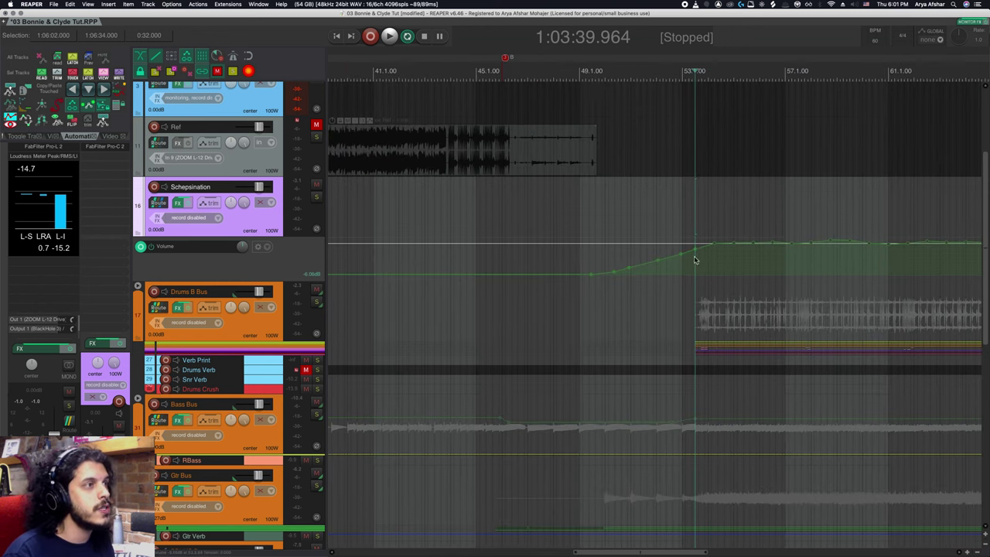
{"action": "mouse_move", "coordinate": [698, 250]}
{"action": "left_mouse_down"}
{"action": "mouse_move", "coordinate": [642, 283]}
{"action": "mouse_move", "coordinate": [573, 291]}
{"action": "left_mouse_up"}
{"action": "scroll", "coordinate": [573, 290], "scroll_direction": "down", "scroll_amount": 5}
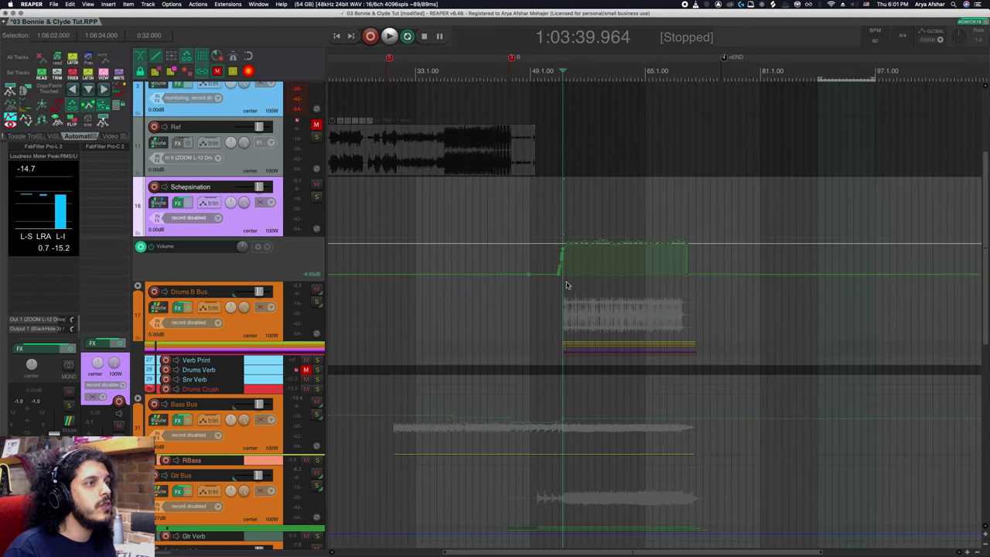
{"action": "scroll", "coordinate": [646, 271], "scroll_direction": "up", "scroll_amount": 6}
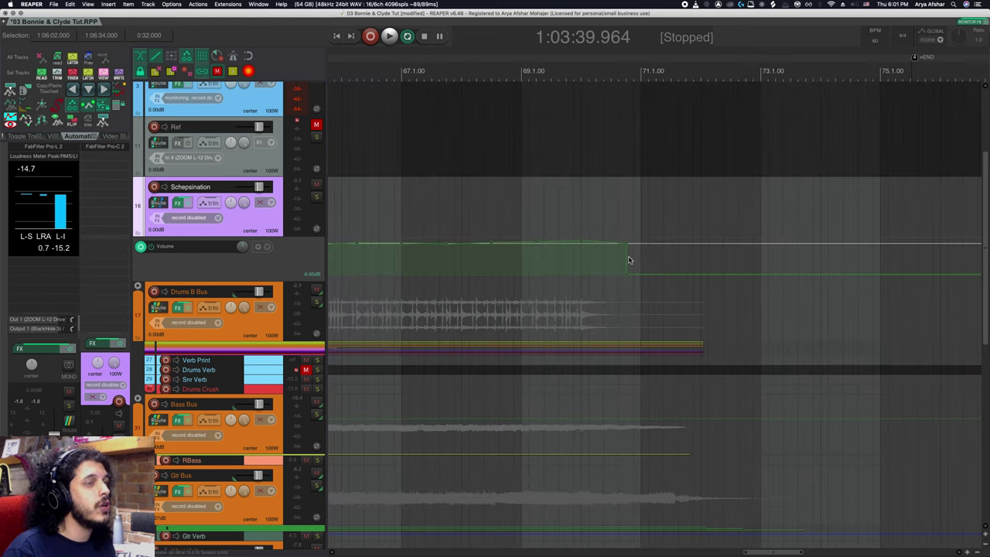
{"action": "left_click_drag", "start_coordinate": [641, 245], "coordinate": [689, 283]}
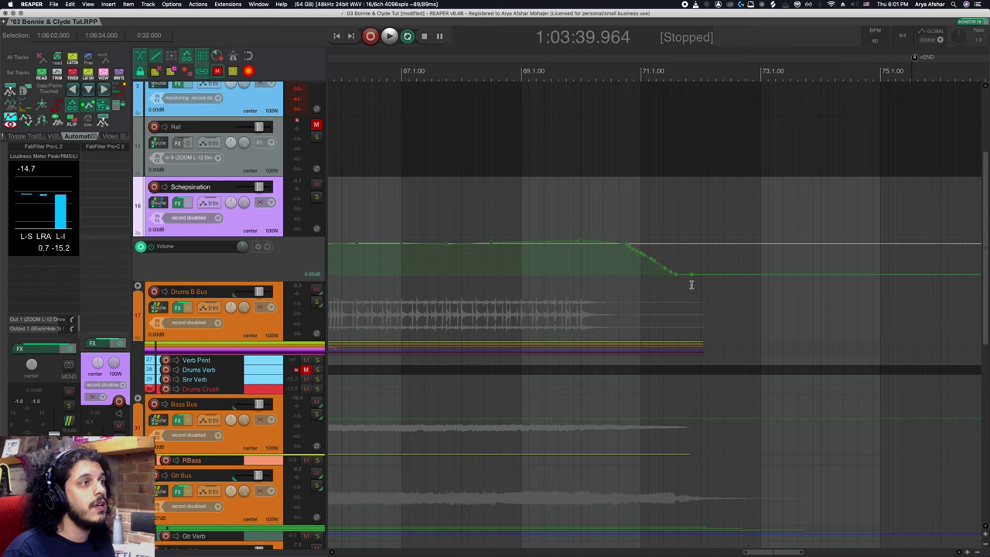
- Create an automation item over the Schepsination volume envelope from about bar 52 to 72 and set its baseline to -33
{"action": "scroll", "coordinate": [435, 282], "scroll_direction": "down", "scroll_amount": 5}
{"action": "left_click_drag", "start_coordinate": [399, 278], "coordinate": [722, 291]}
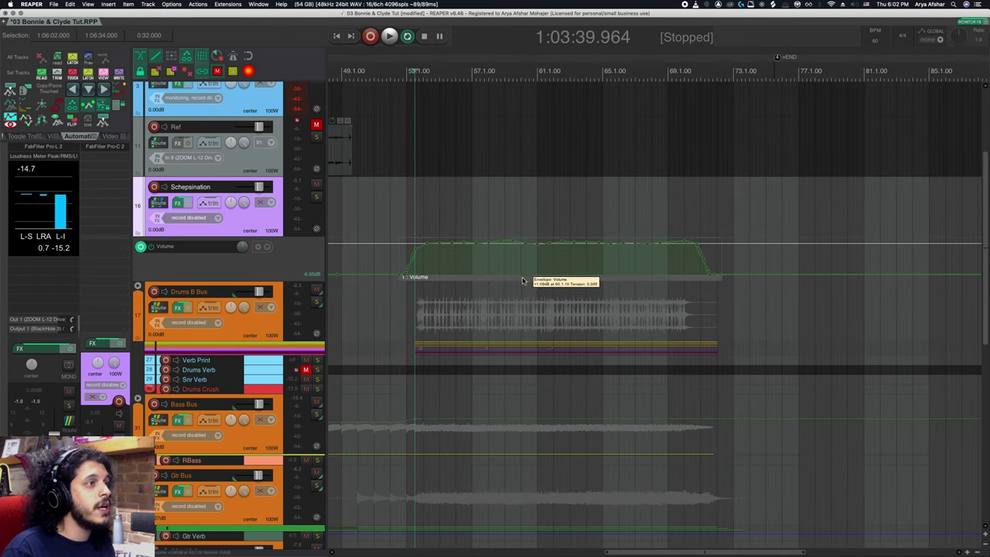
{"action": "double_click", "coordinate": [525, 278]}
{"action": "left_click_drag", "start_coordinate": [268, 239], "coordinate": [260, 241]}
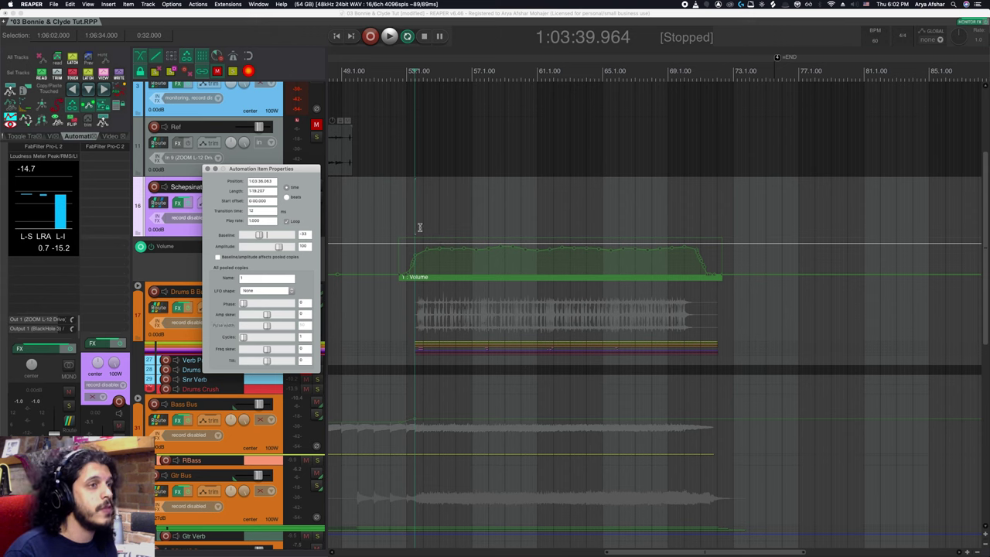
- Play the section from bar 53 and compare the mix with the Schepsination track muted and unmuted
{"action": "key", "text": "space"}
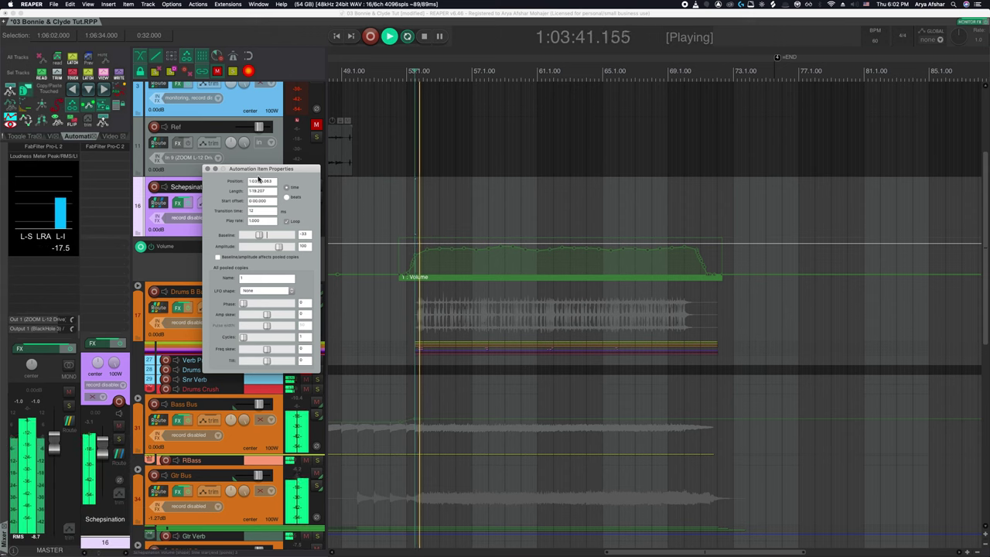
{"action": "left_click_drag", "start_coordinate": [275, 168], "coordinate": [807, 162]}
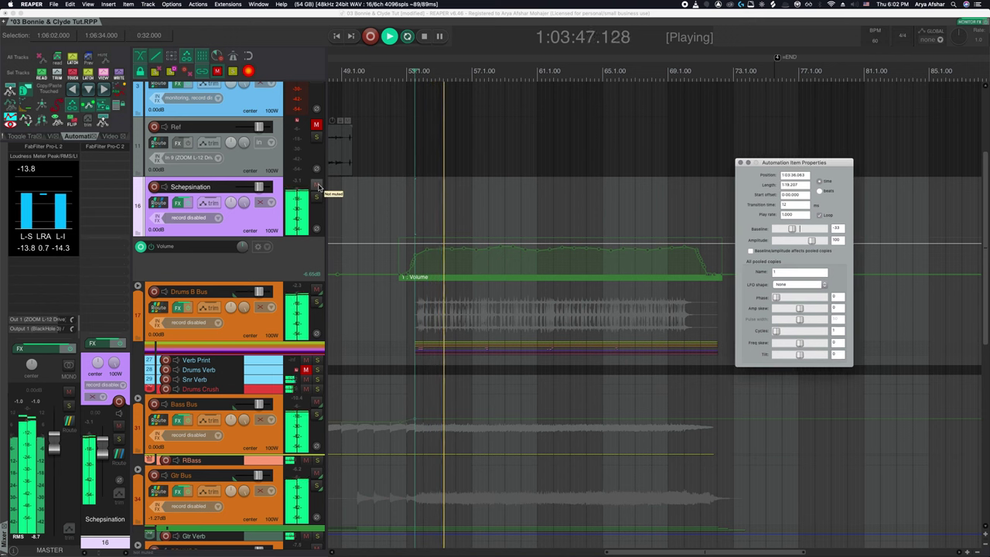
{"action": "left_click", "coordinate": [316, 185]}
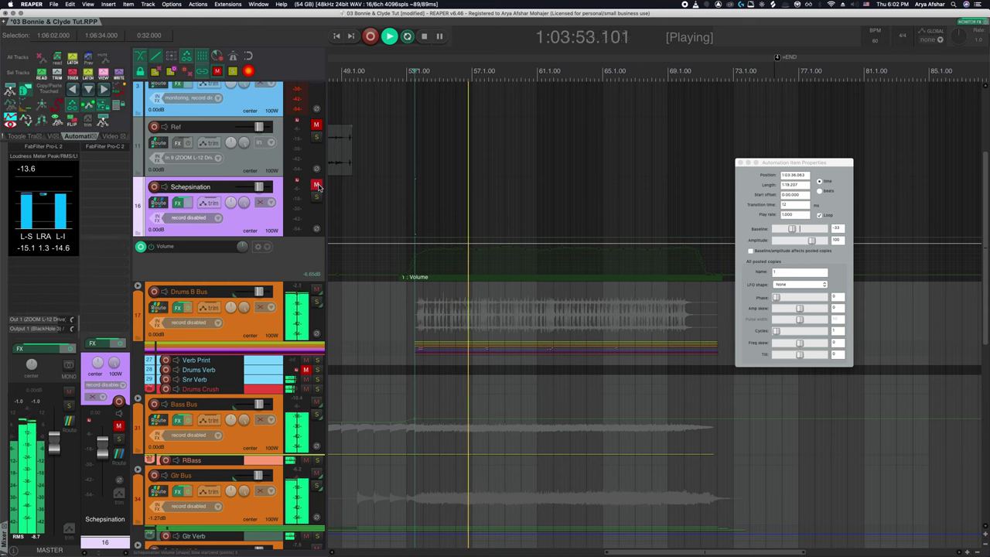
{"action": "left_click", "coordinate": [316, 186]}
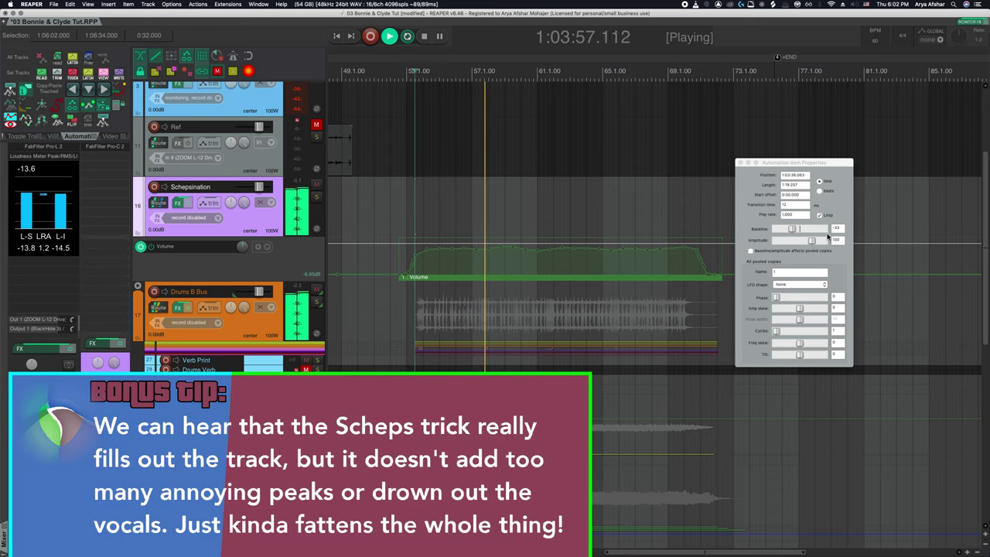
- Lower the automation item's baseline to -43 and on to about -50, comparing against the muted Schepsination track during playback
{"action": "left_click_drag", "start_coordinate": [791, 229], "coordinate": [791, 230]}
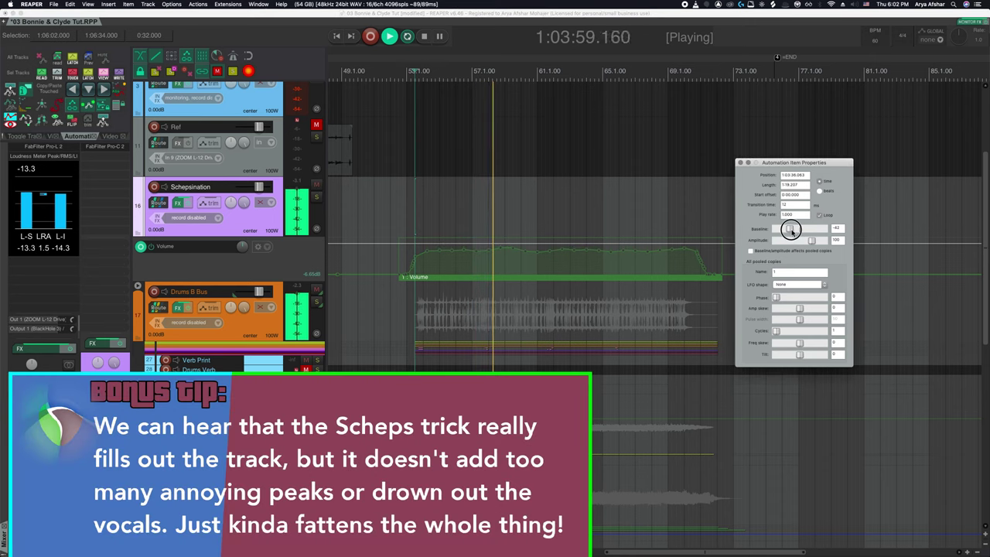
{"action": "left_click", "coordinate": [316, 190]}
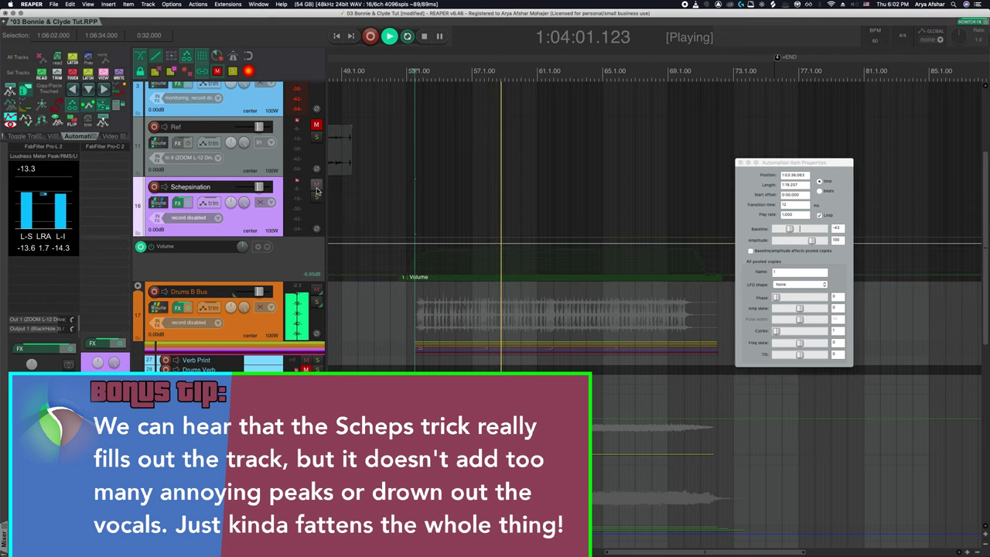
{"action": "left_click", "coordinate": [316, 189]}
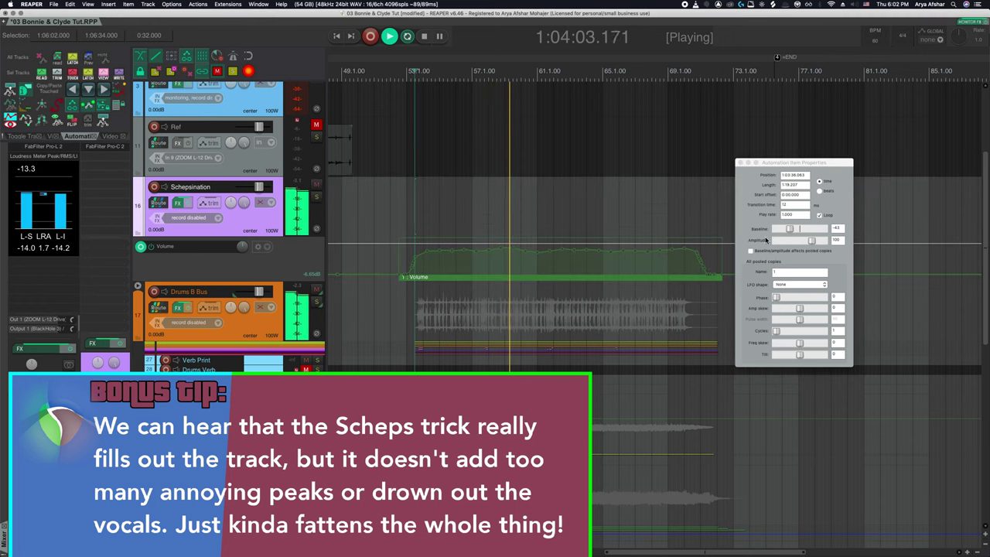
{"action": "left_click_drag", "start_coordinate": [790, 230], "coordinate": [785, 230]}
{"action": "left_click", "coordinate": [316, 186]}
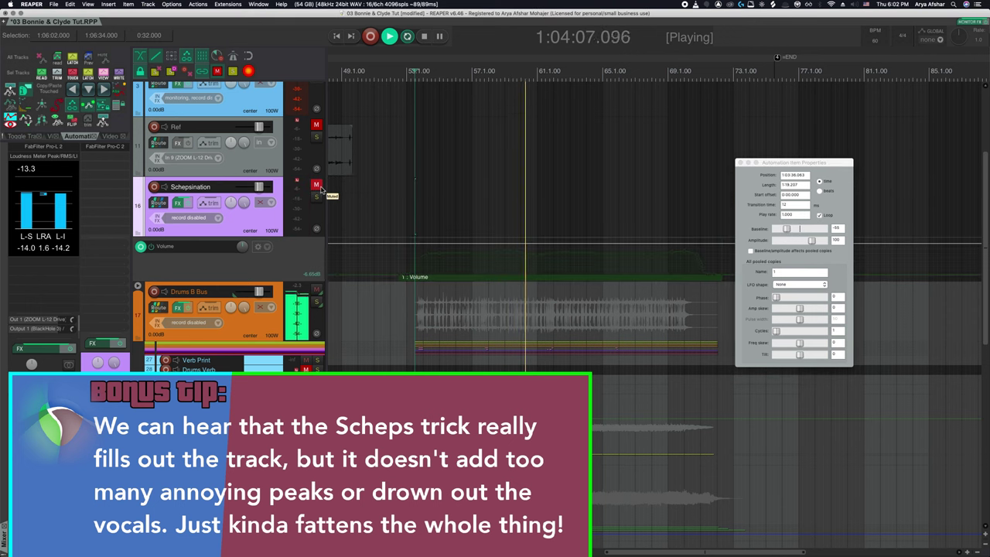
- Redraw the Vox Verb Print volume envelope as a gradual rise from about bar 51 to bar 71
{"action": "scroll", "coordinate": [491, 398], "scroll_direction": "down", "scroll_amount": 10}
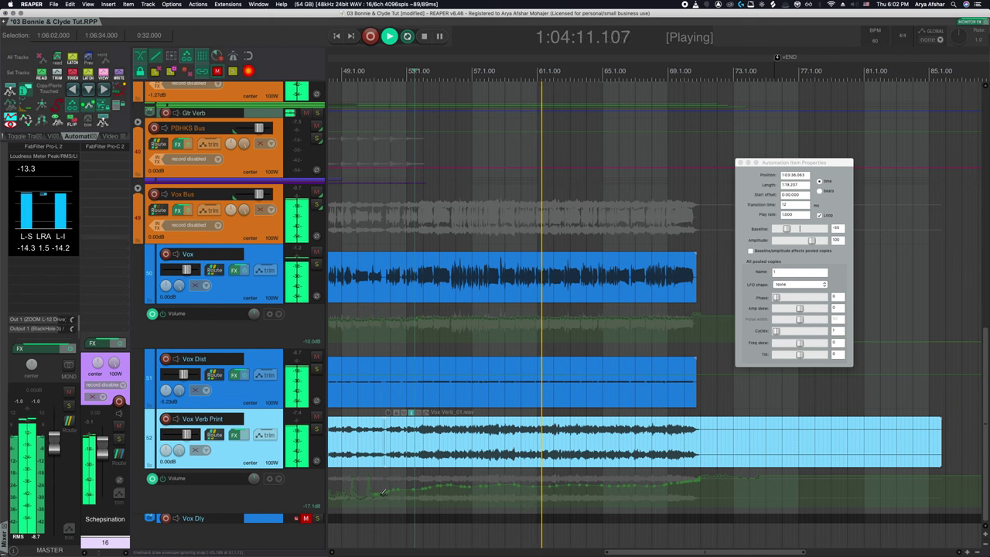
{"action": "mouse_move", "coordinate": [373, 496]}
{"action": "left_mouse_down"}
{"action": "mouse_move", "coordinate": [414, 481]}
{"action": "mouse_move", "coordinate": [641, 482]}
{"action": "left_mouse_up"}
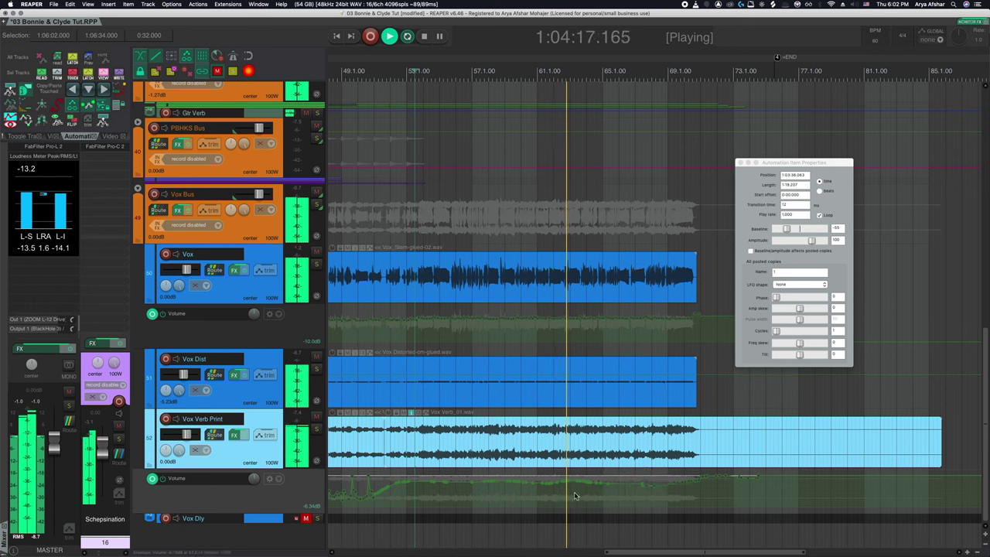
{"action": "left_click_drag", "start_coordinate": [386, 489], "coordinate": [694, 481]}
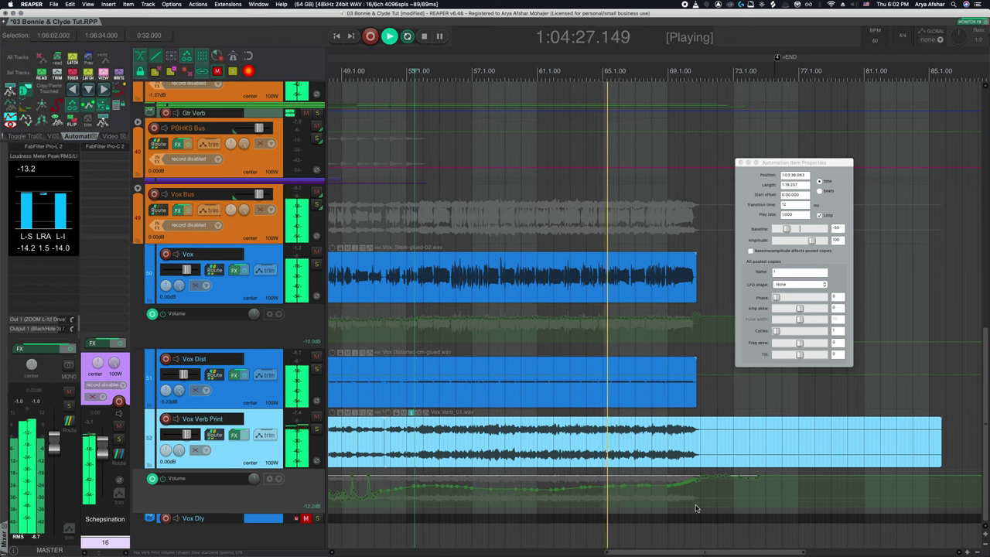
{"action": "left_click_drag", "start_coordinate": [418, 485], "coordinate": [711, 474]}
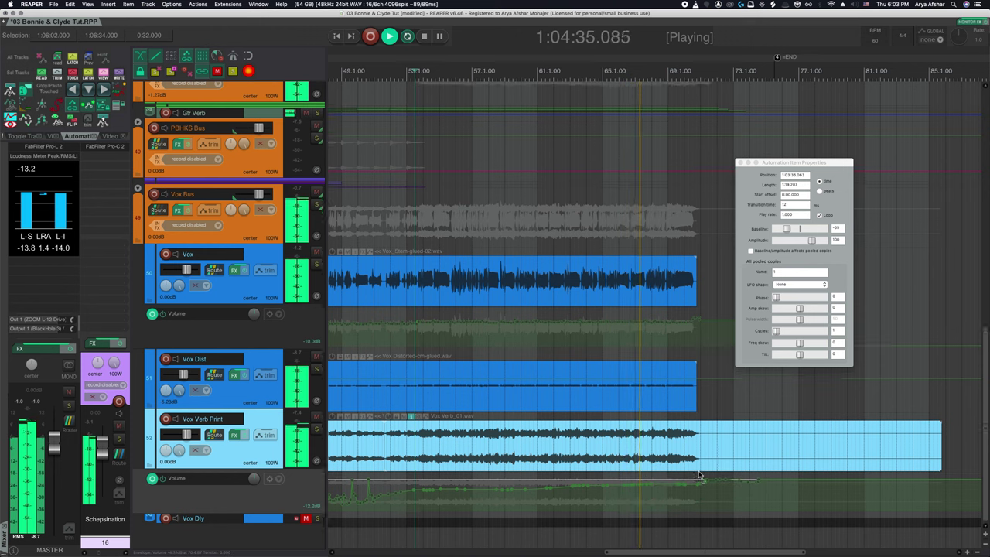
- Return to the Schepsination track, stop playback and close the automation item's properties
{"action": "scroll", "coordinate": [699, 473], "scroll_direction": "up", "scroll_amount": 20}
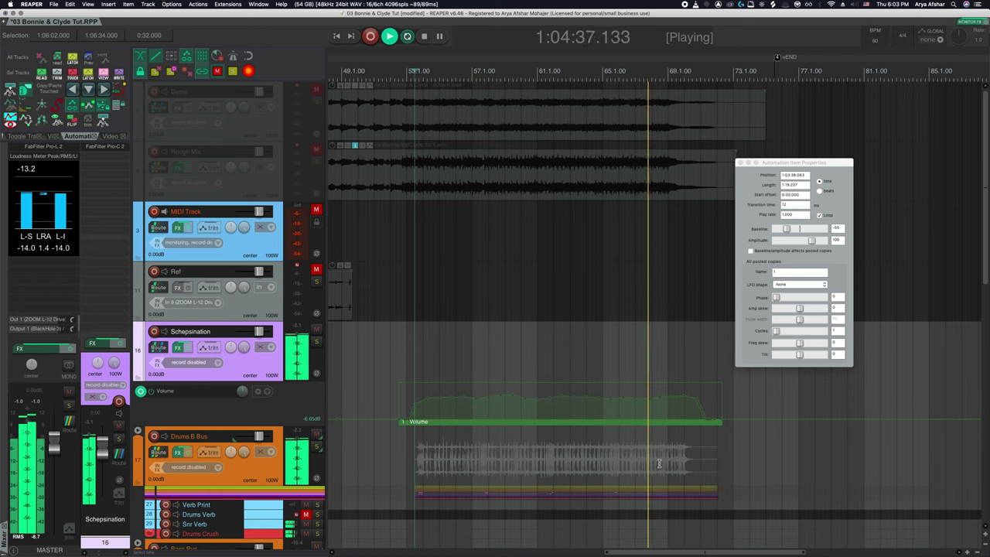
{"action": "key", "text": "space"}
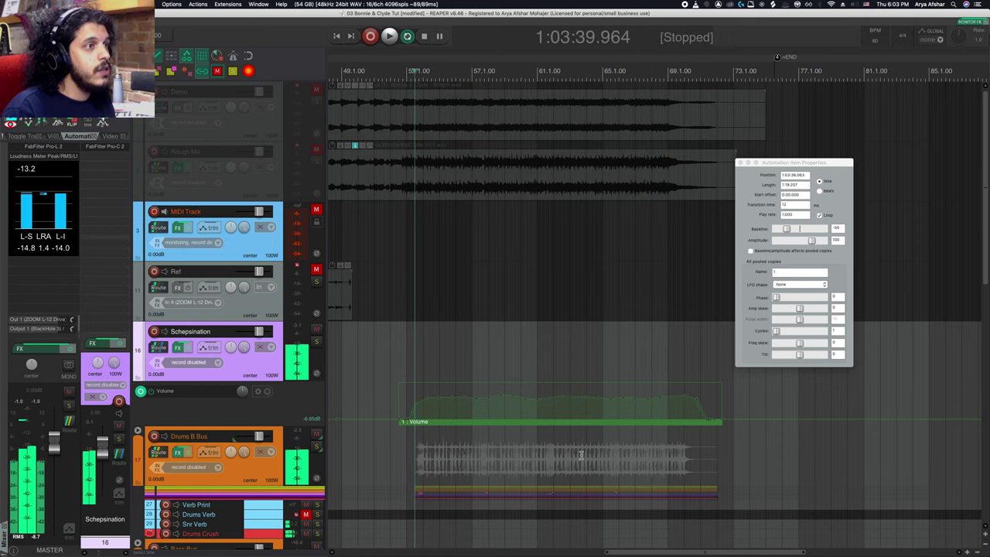
{"action": "left_click", "coordinate": [742, 163]}
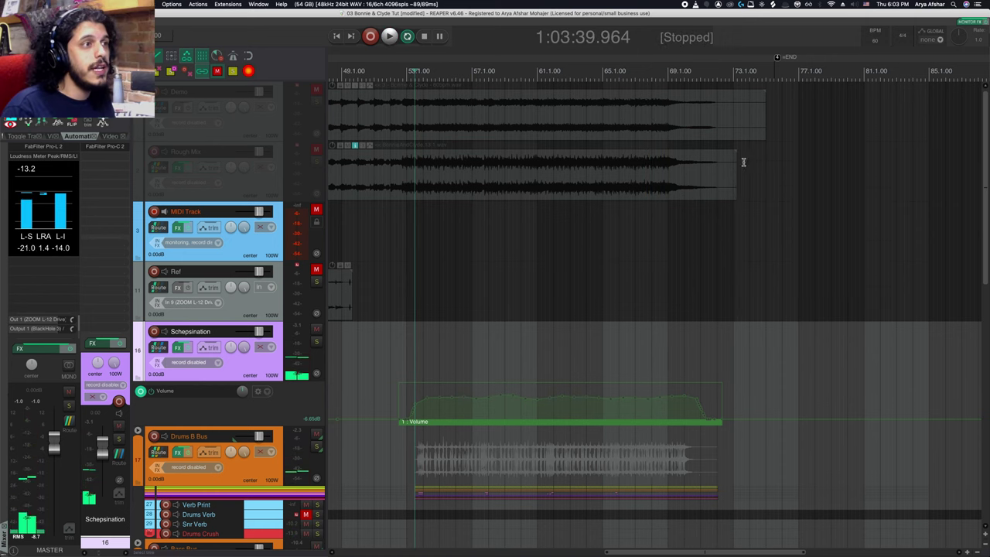
- Review the loudness analysis of Vox_Stem-glued-02.wav, close it, and view all the project's tracks at once
{"action": "key", "text": "shift+l"}
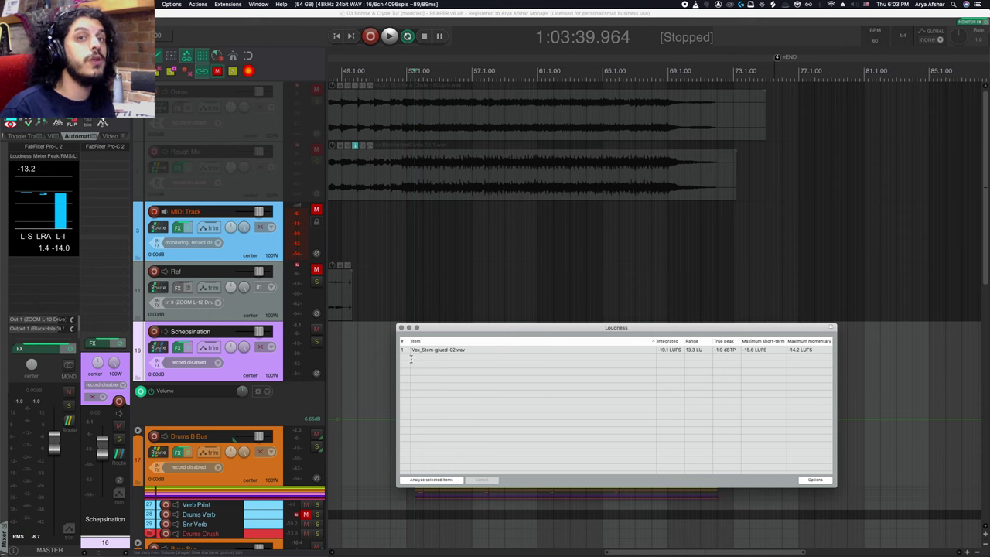
{"action": "left_click", "coordinate": [401, 328]}
{"action": "scroll", "coordinate": [421, 348], "scroll_direction": "down", "scroll_amount": 5}
{"action": "scroll", "coordinate": [425, 351], "scroll_direction": "down", "scroll_amount": 8}
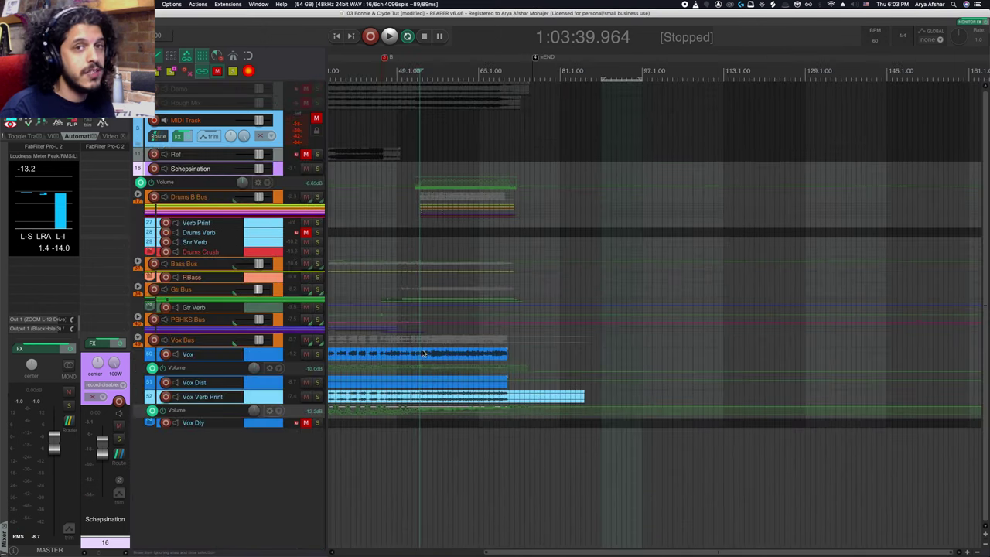